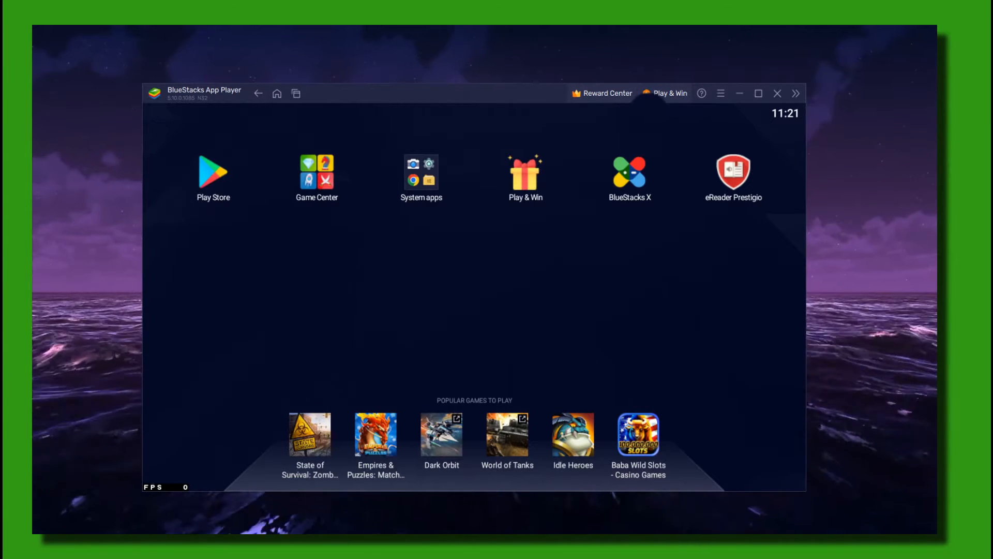
# Open the emulator's performance settings and expand the CPU allocation options.
pyautogui.click(721, 94)
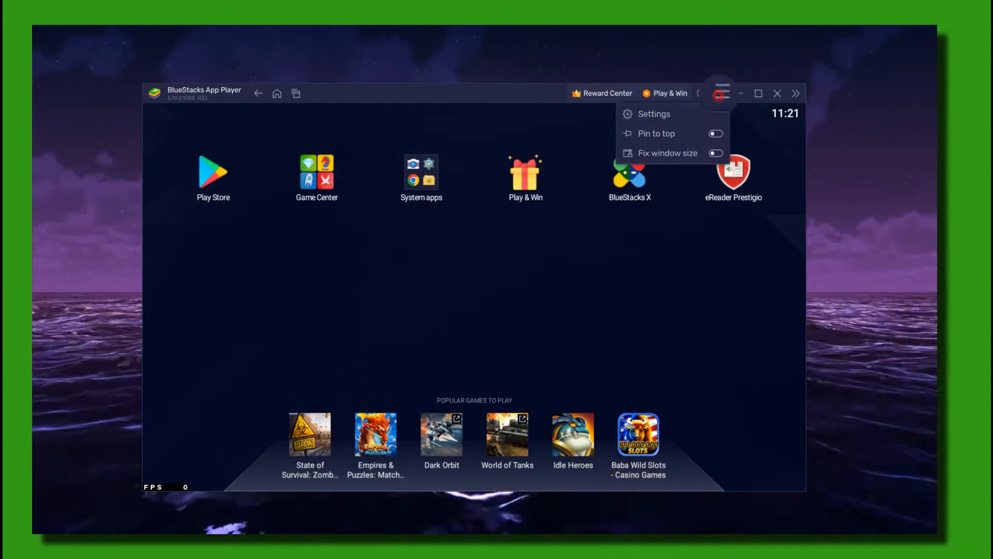
pyautogui.click(698, 112)
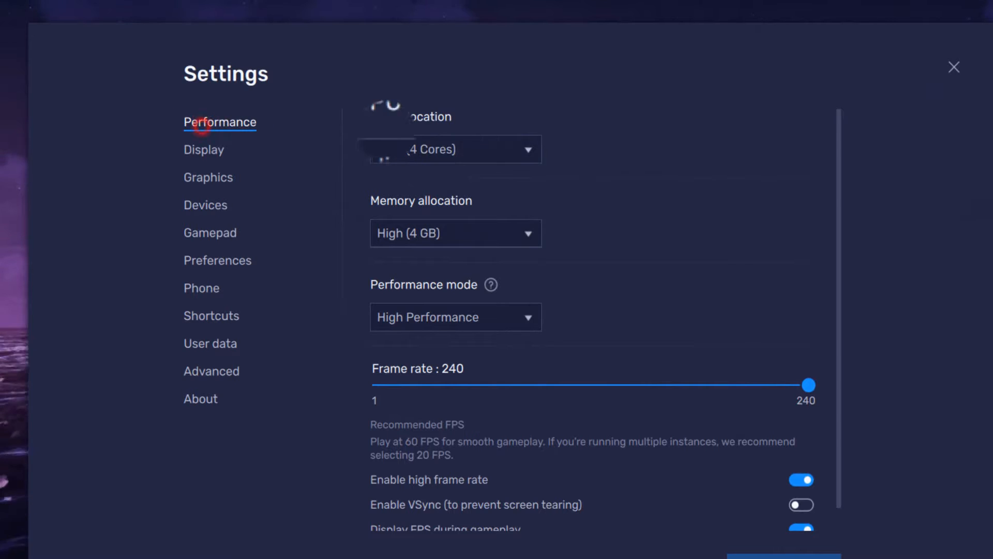
pyautogui.click(399, 139)
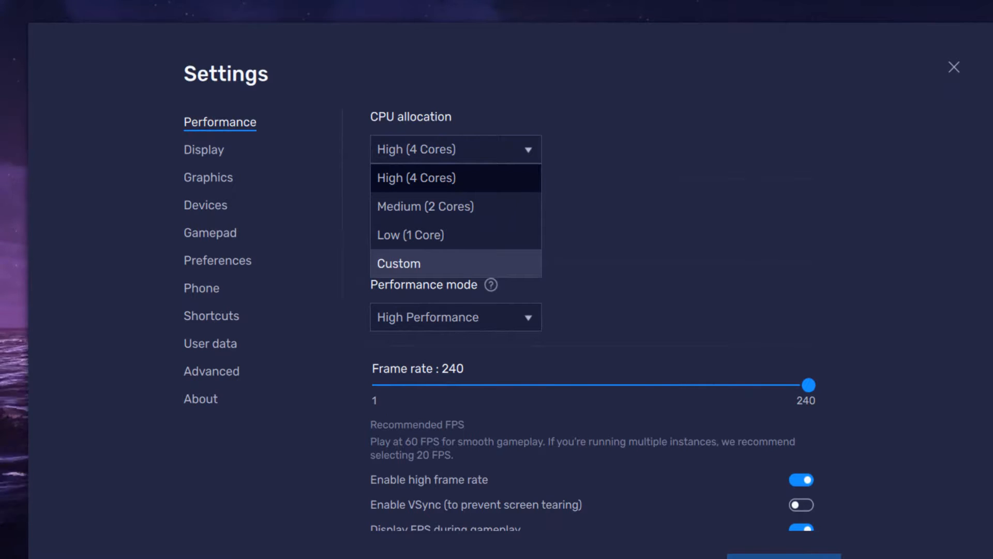
# Open the Windows Task Manager, examine the processor's core details in the CPU performance view, and return to the emulator settings.
pyautogui.rightClick(488, 556)
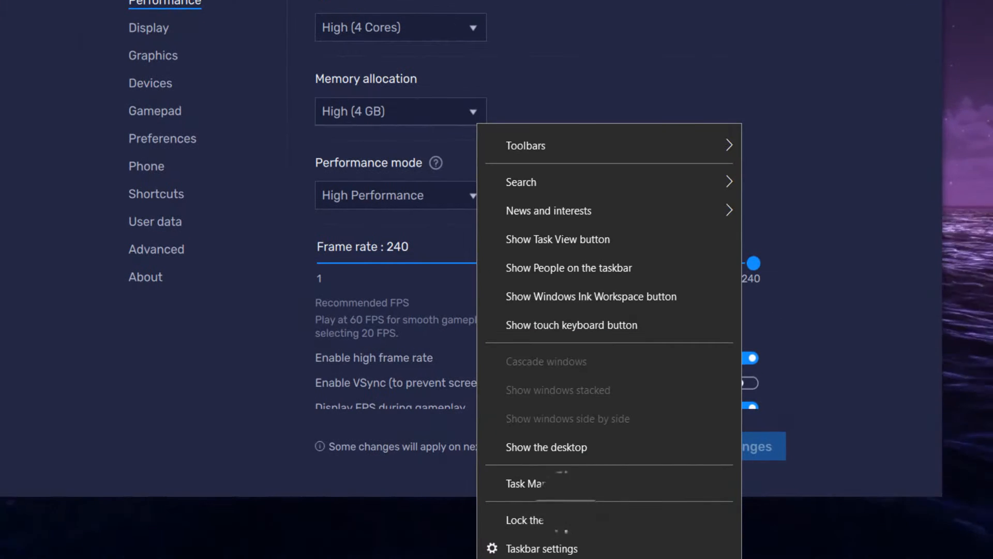
pyautogui.click(566, 491)
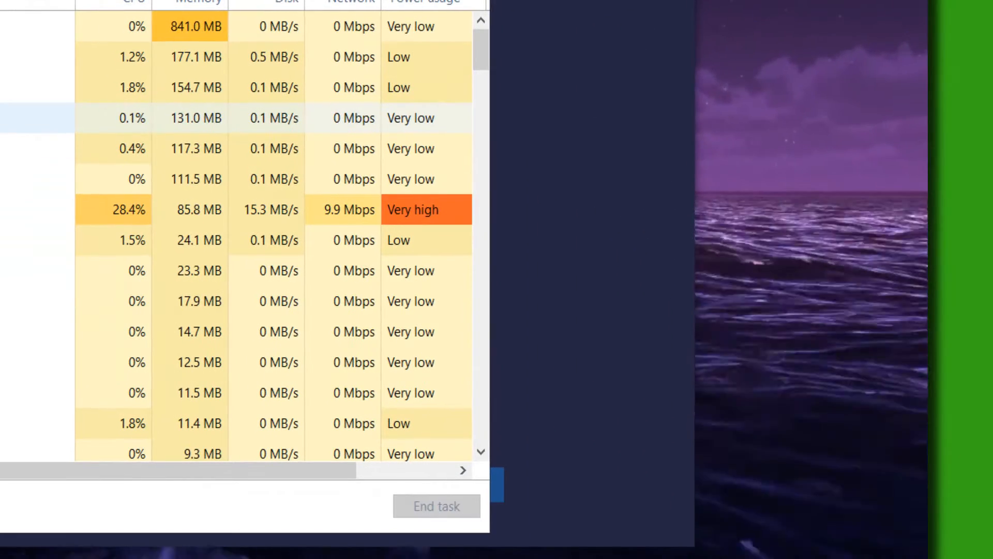
pyautogui.hotkey('ctrl', 'Tab')
pyautogui.press('Up')
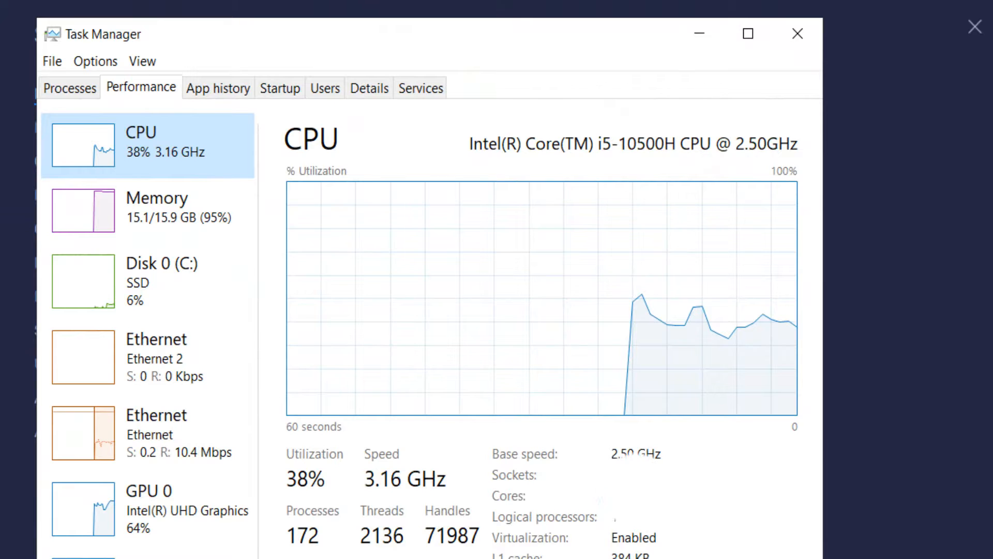
pyautogui.rightClick(632, 492)
pyautogui.click(603, 488)
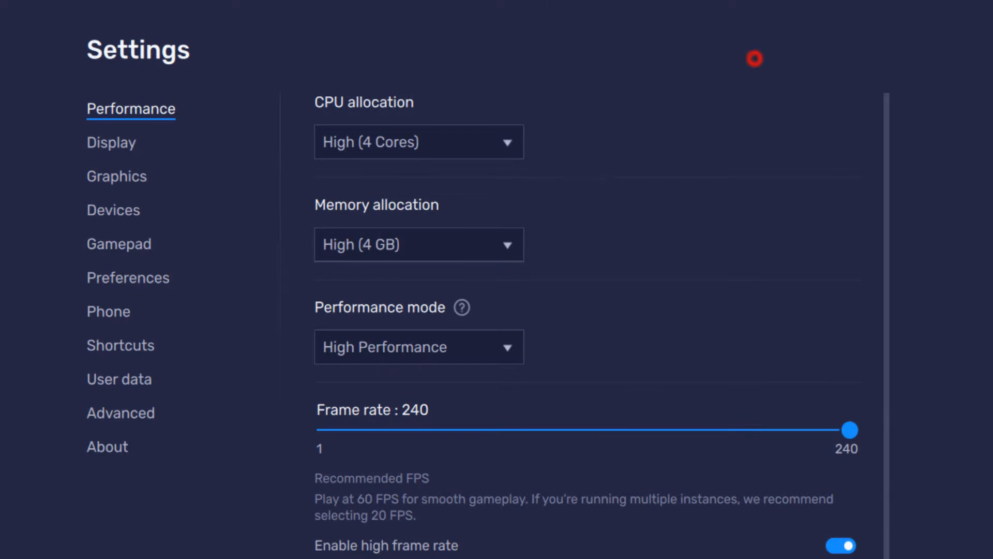
# Try the CPU allocations Medium (2 Cores), Low (1 Core) and Custom with 8 cores.
pyautogui.click(455, 143)
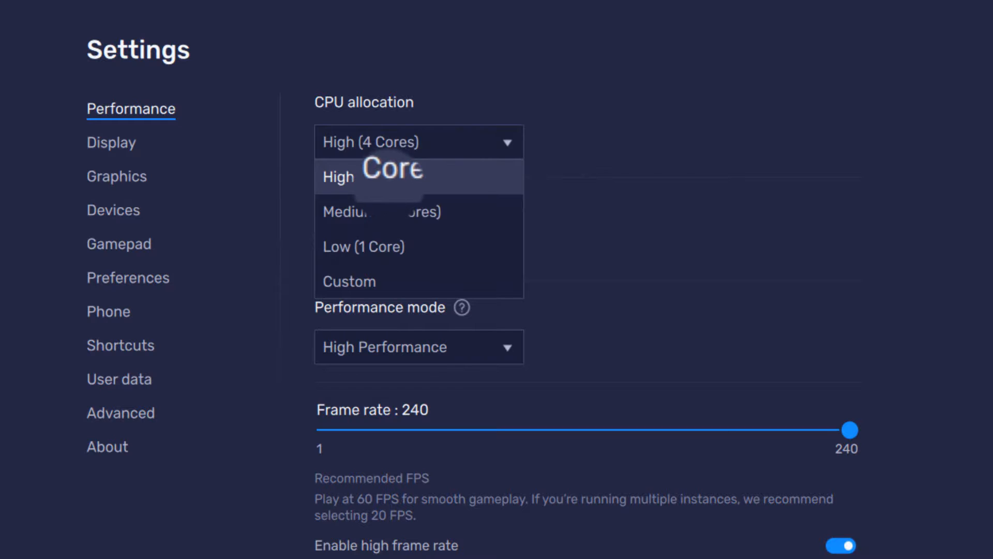
pyautogui.click(418, 211)
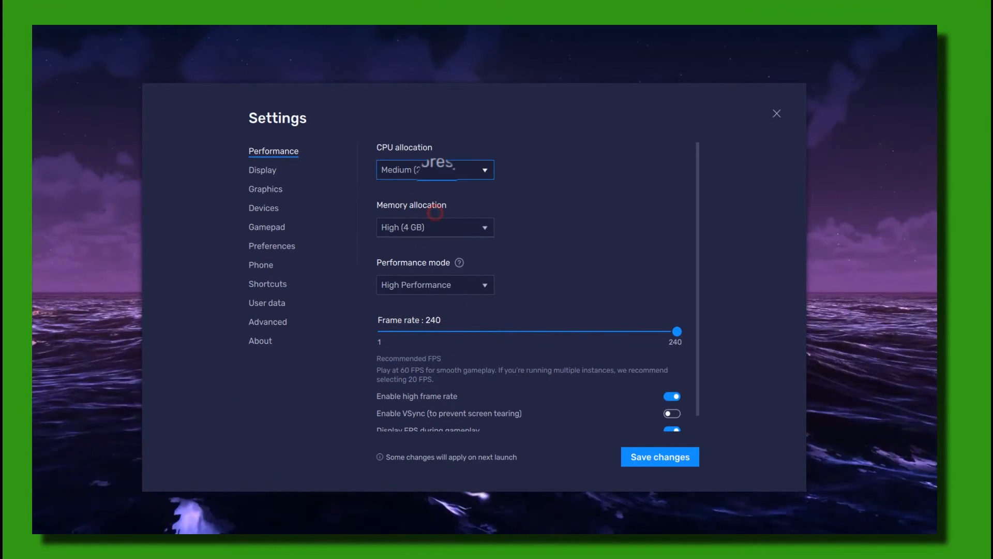
pyautogui.click(438, 175)
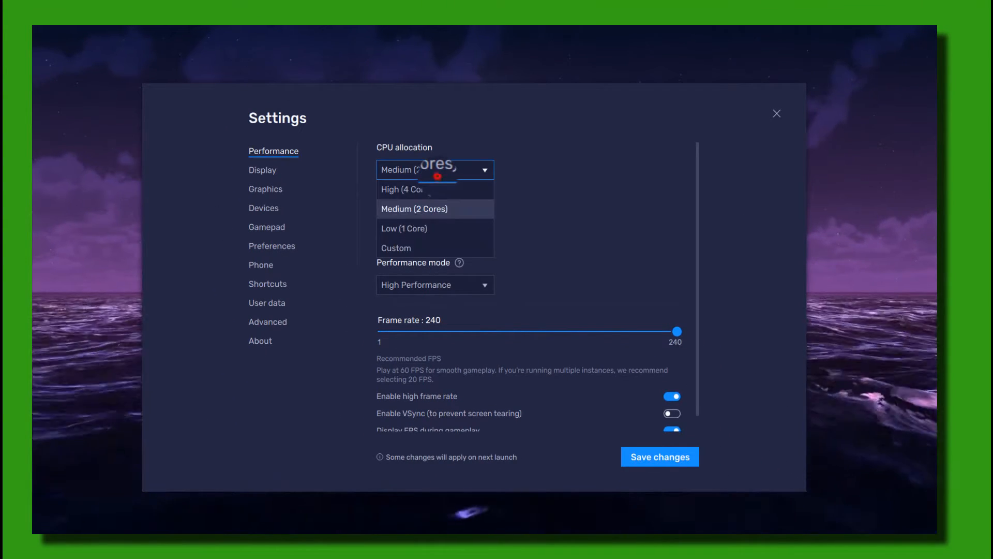
pyautogui.click(437, 175)
pyautogui.click(437, 174)
pyautogui.click(414, 228)
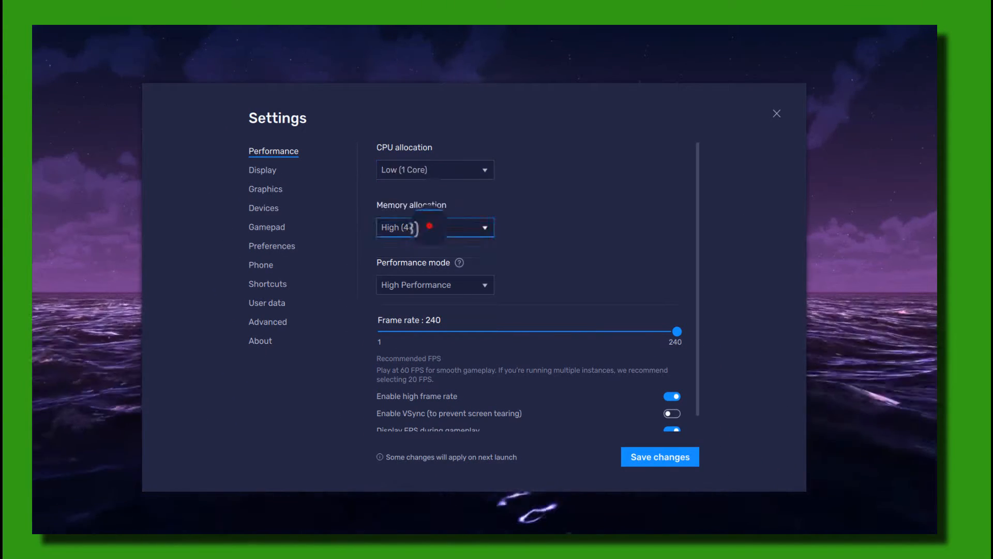
pyautogui.click(439, 172)
pyautogui.click(436, 243)
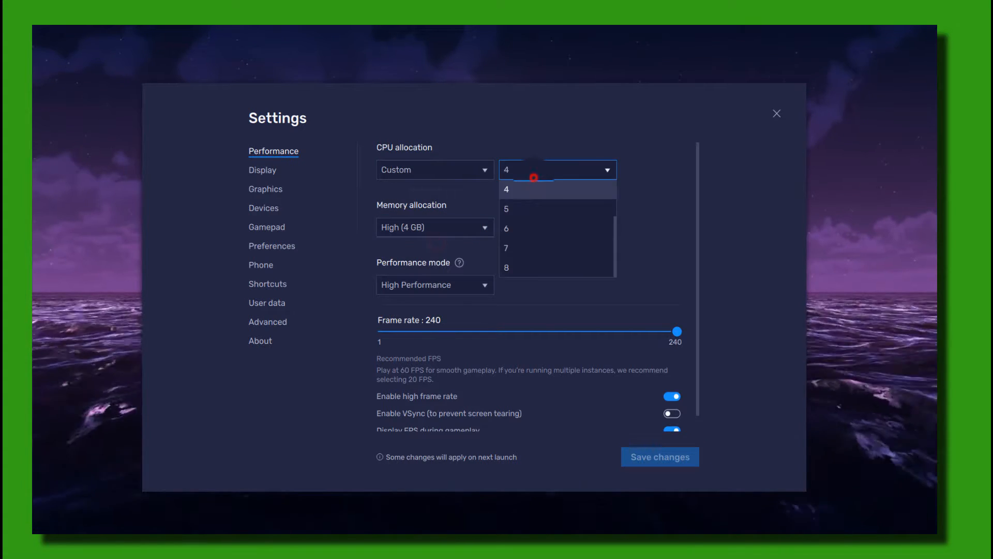
pyautogui.click(530, 267)
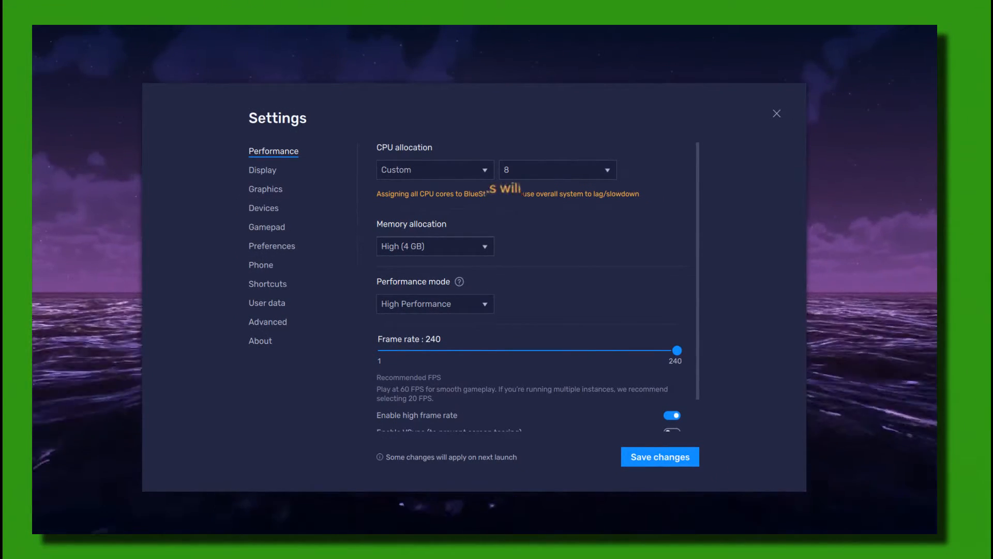
# Set the CPU allocation to Medium (2 Cores) and the memory allocation to Medium (2 GB).
pyautogui.click(490, 164)
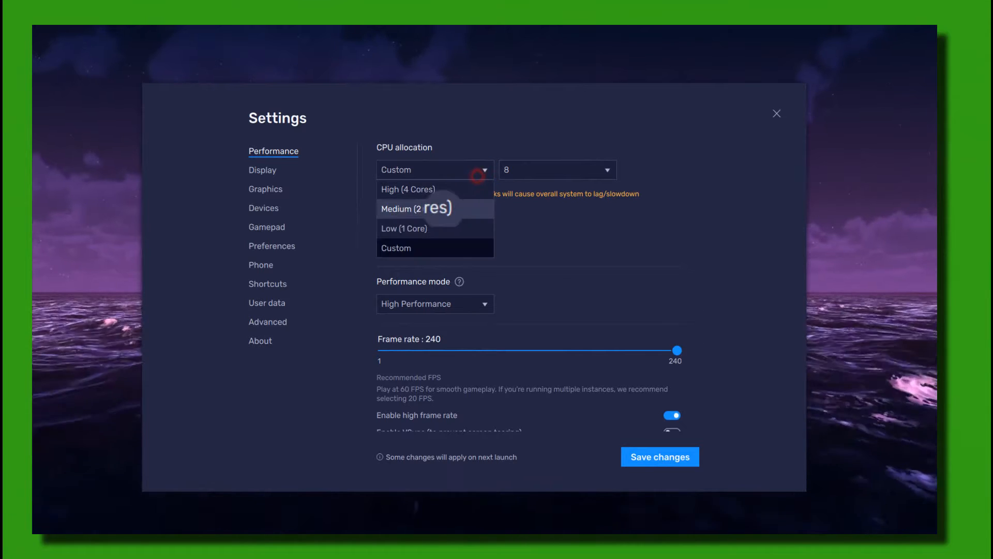
pyautogui.click(409, 207)
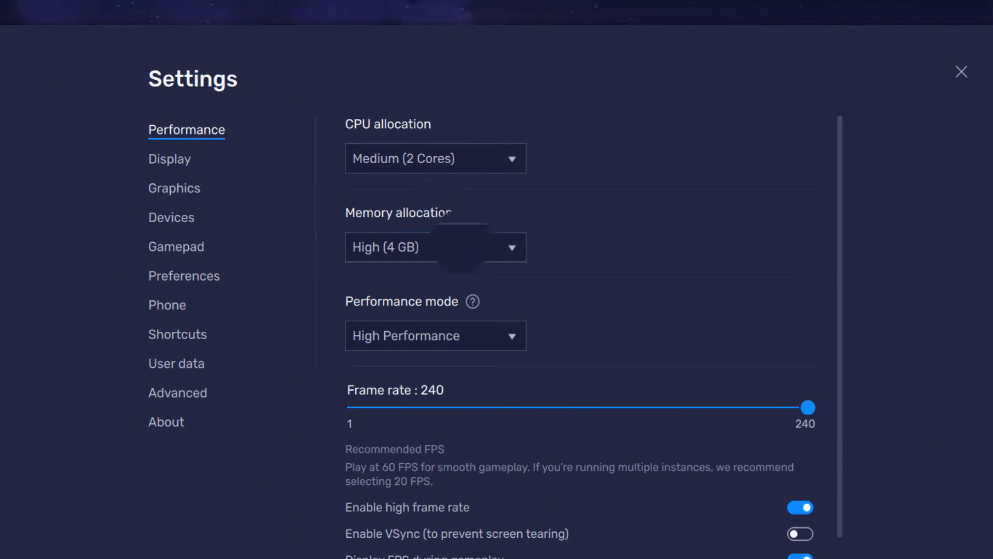
pyautogui.click(450, 259)
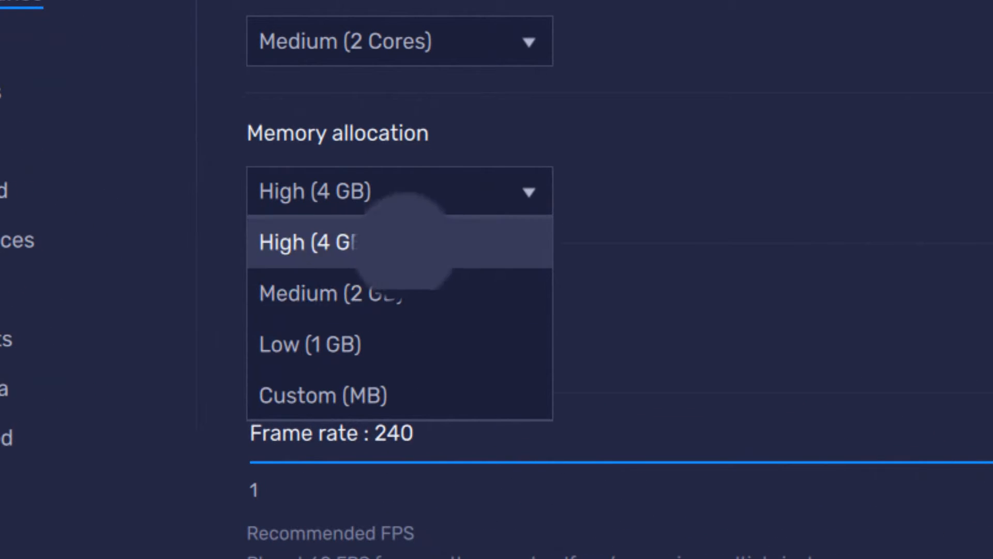
pyautogui.click(450, 242)
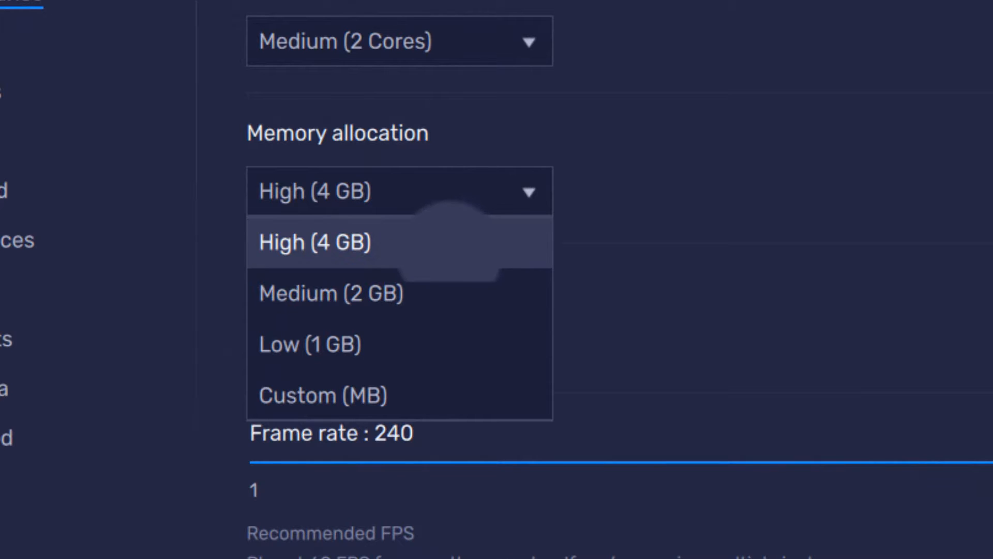
pyautogui.click(402, 193)
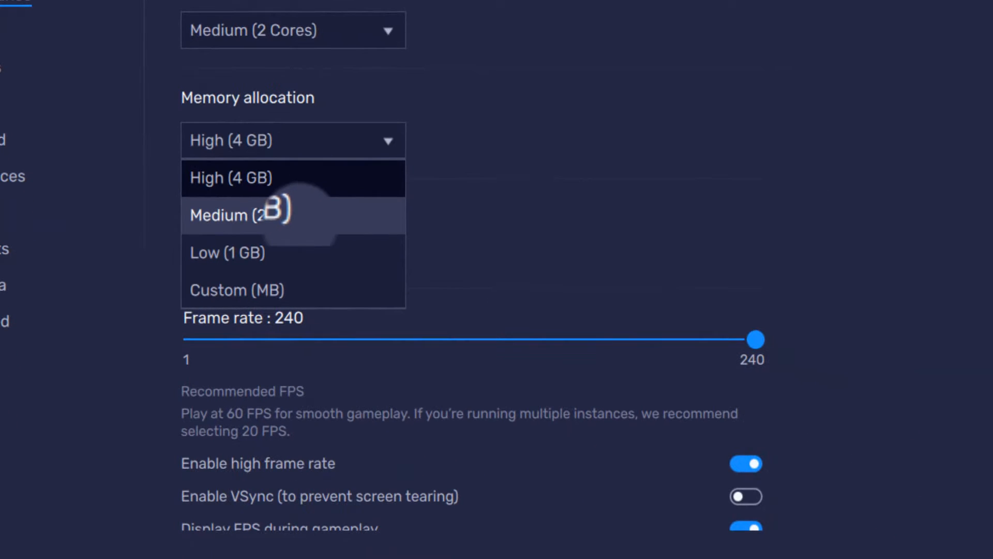
pyautogui.click(298, 215)
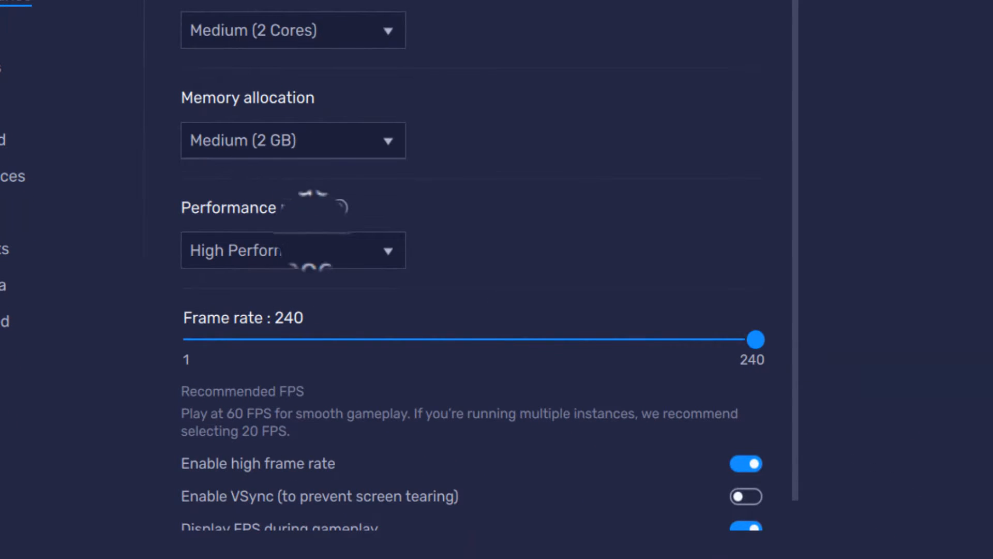
# Review the performance mode options and set the mode to Low Memory.
pyautogui.click(320, 244)
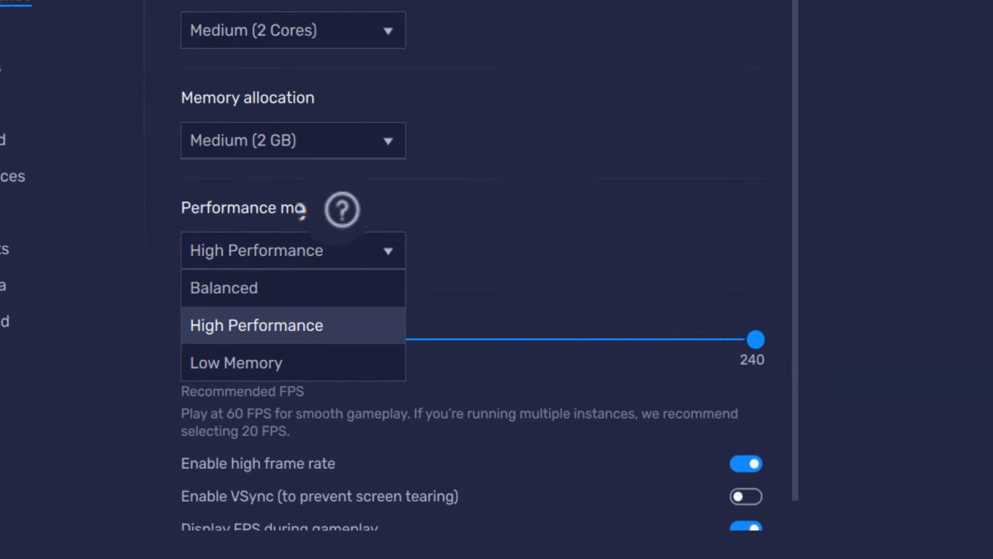
pyautogui.click(435, 220)
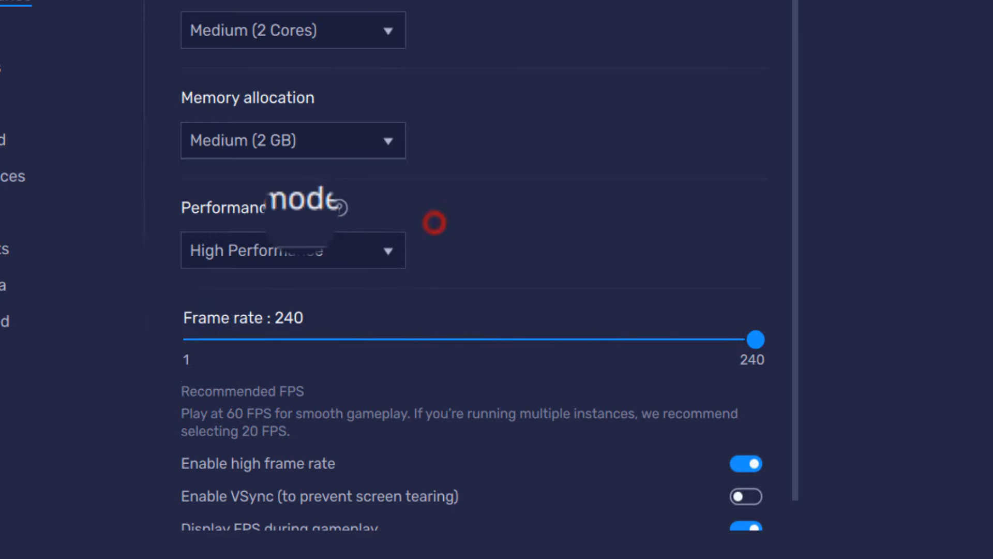
pyautogui.click(313, 263)
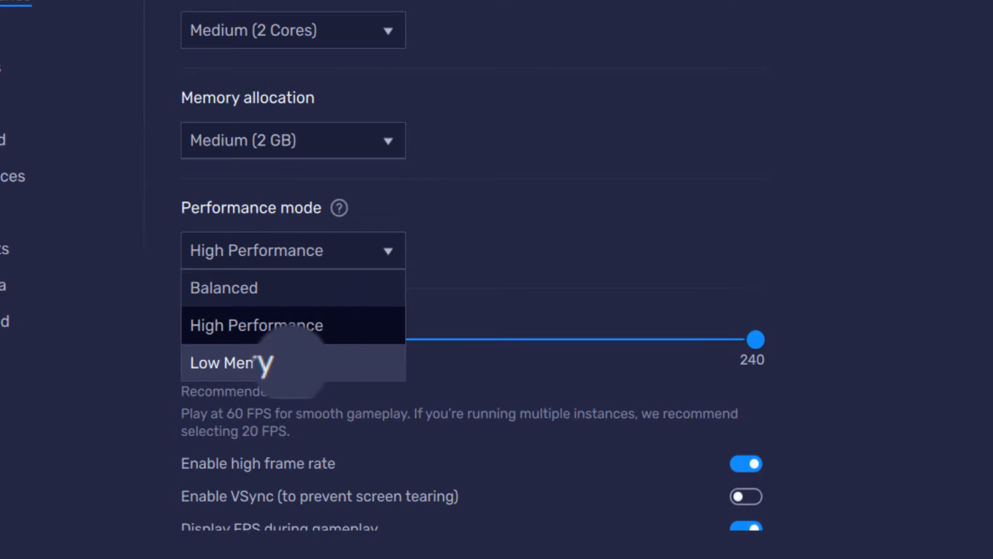
pyautogui.click(279, 363)
pyautogui.click(275, 257)
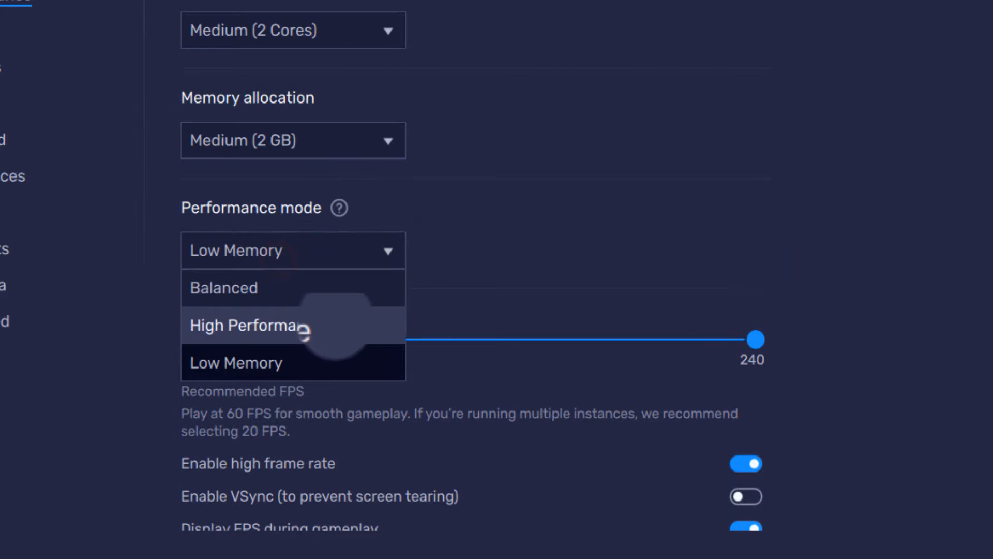
pyautogui.click(306, 327)
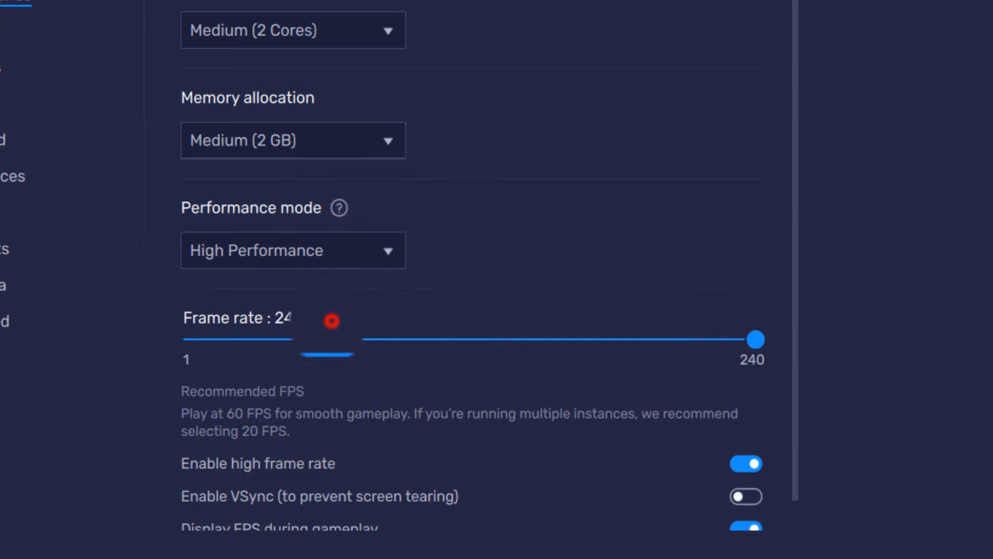
pyautogui.click(320, 257)
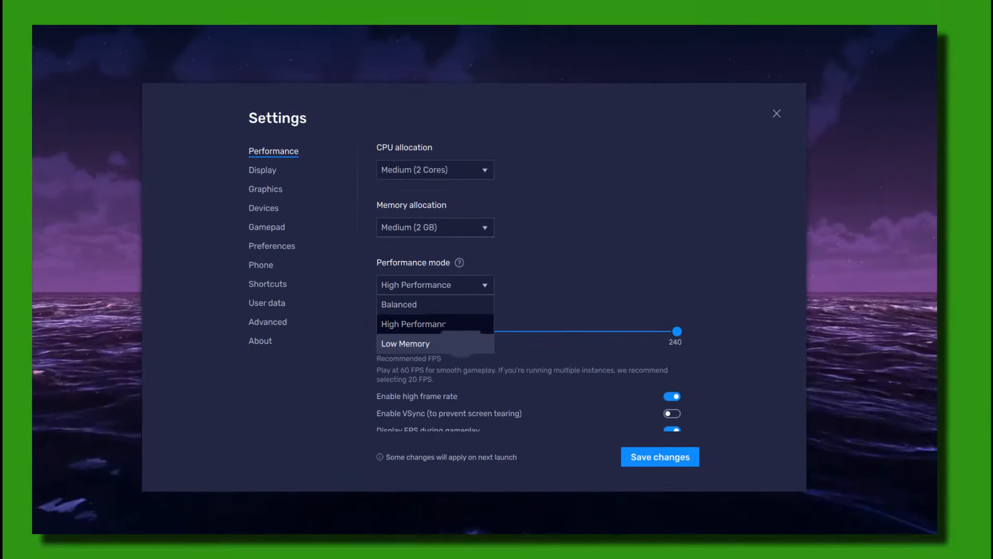
pyautogui.click(460, 343)
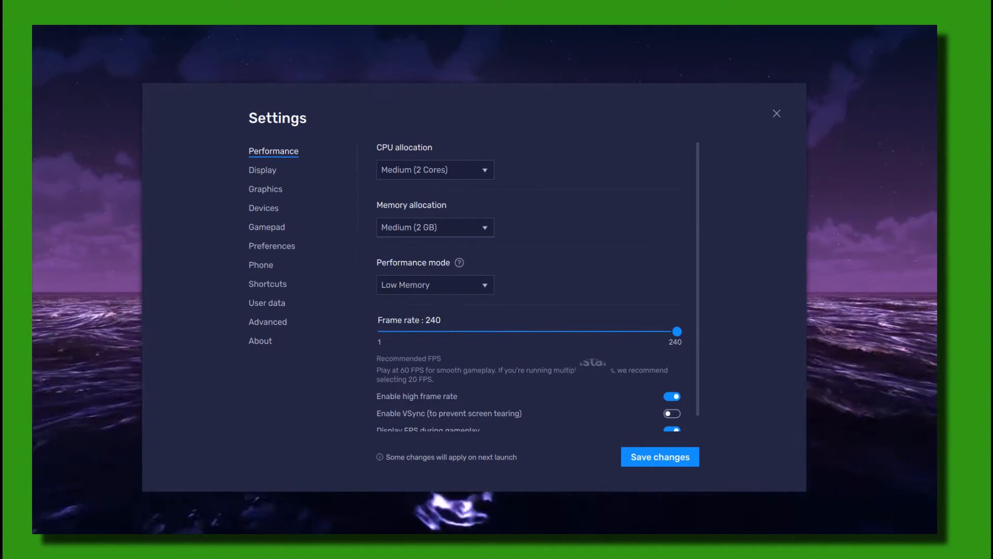
# Turn off the high frame rate option, try lower frame rates such as 40, and set the frame rate to 60.
pyautogui.click(671, 395)
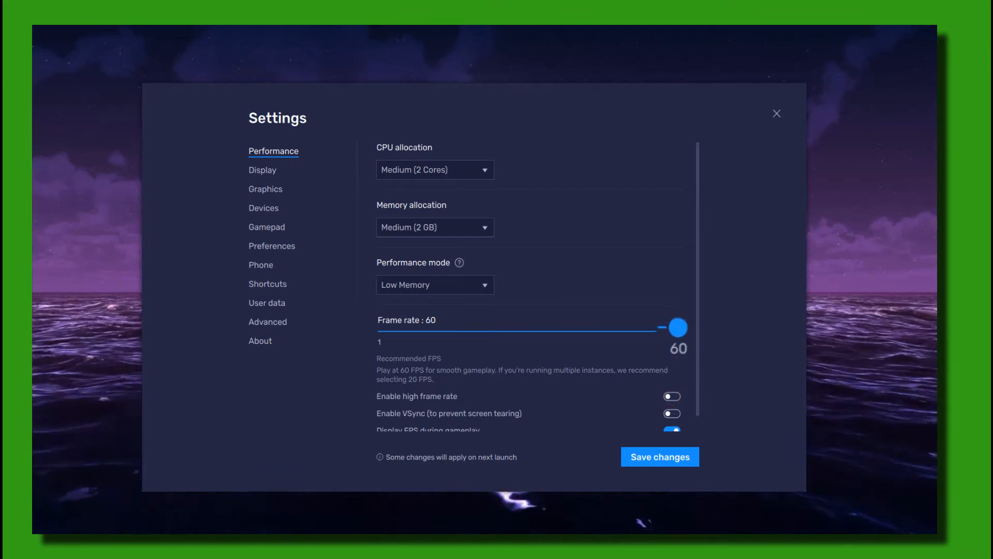
pyautogui.moveTo(677, 331); pyautogui.dragTo(497, 325)
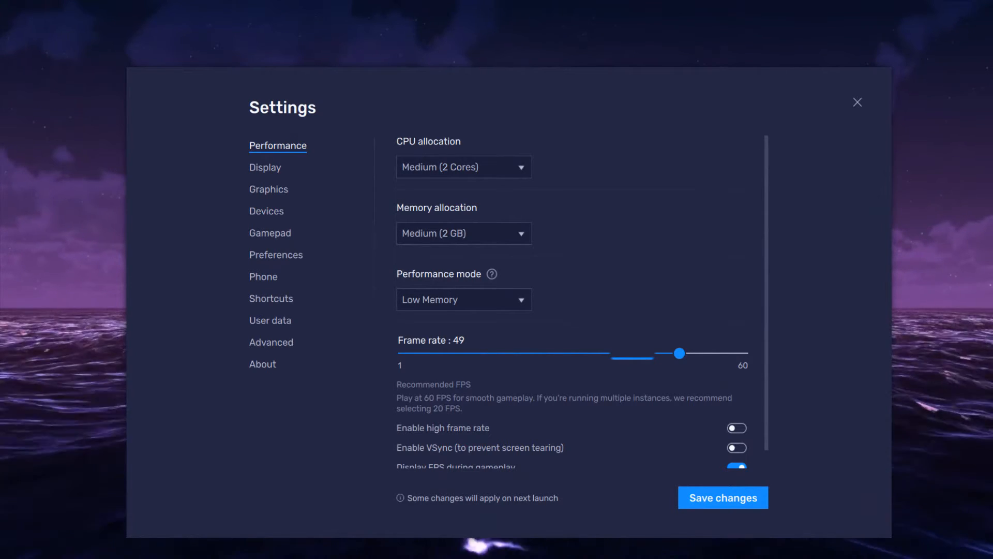
pyautogui.click(677, 354)
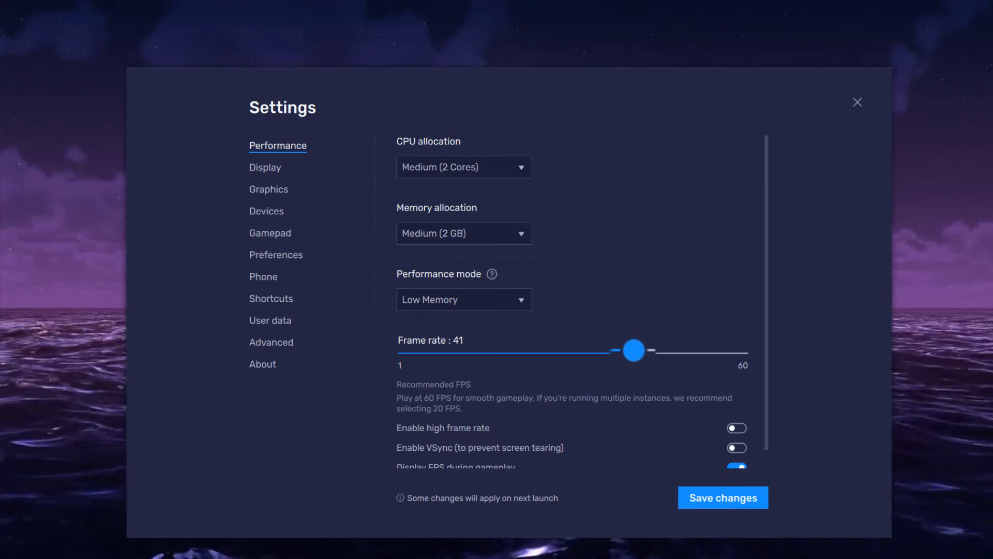
pyautogui.moveTo(634, 351); pyautogui.dragTo(626, 349)
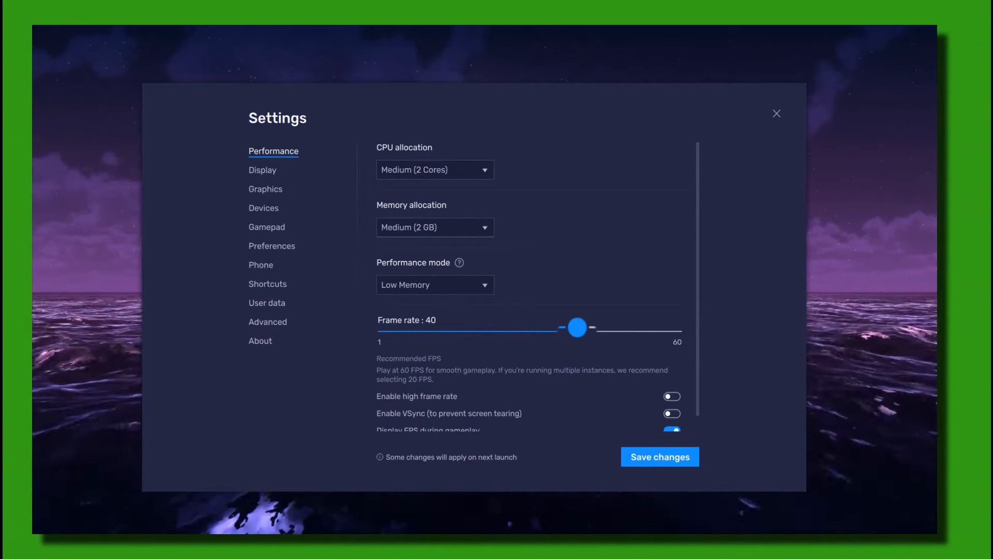
pyautogui.moveTo(578, 327); pyautogui.dragTo(681, 330)
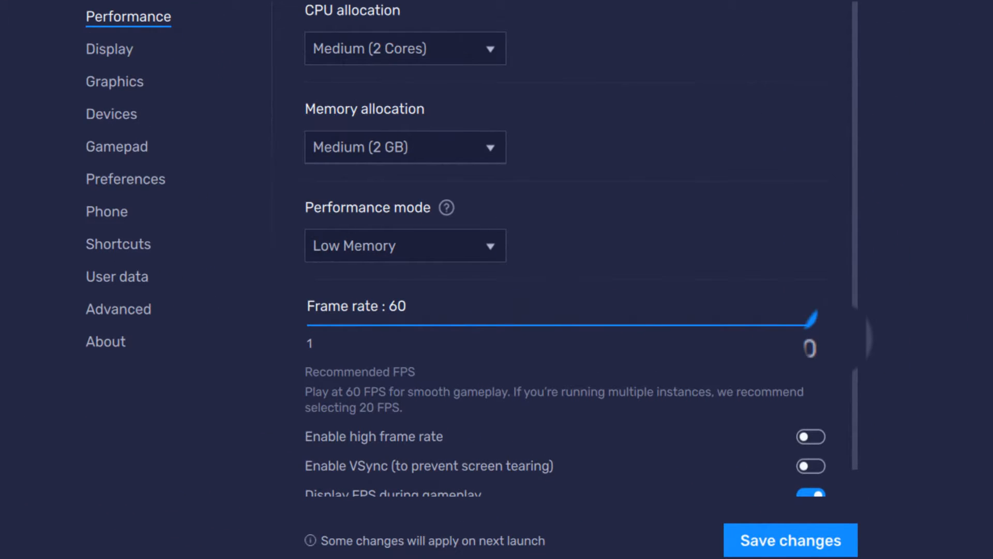
# Discard the unsaved performance changes and switch to the Display settings.
pyautogui.scroll(-1, 579, 248)
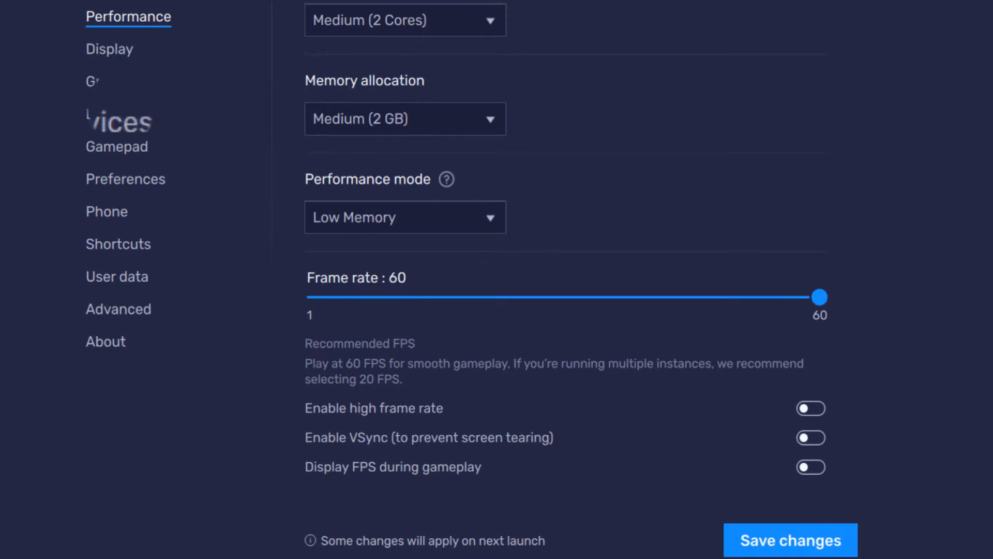
pyautogui.click(107, 56)
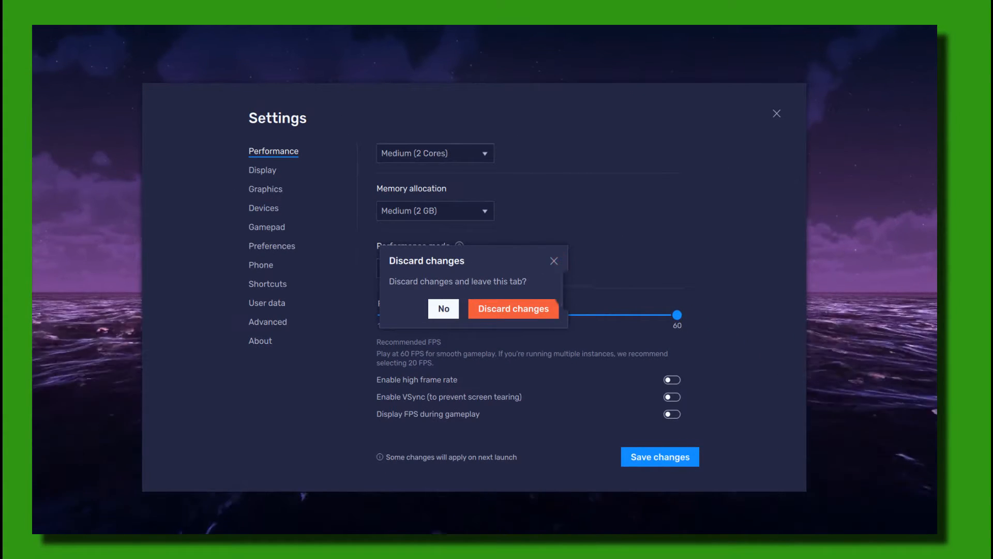
pyautogui.click(554, 261)
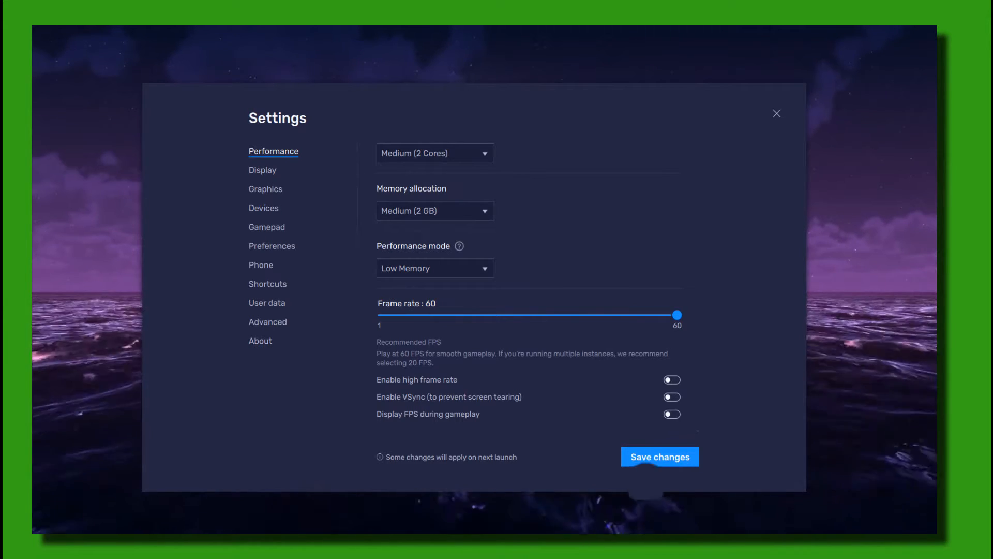
pyautogui.click(267, 170)
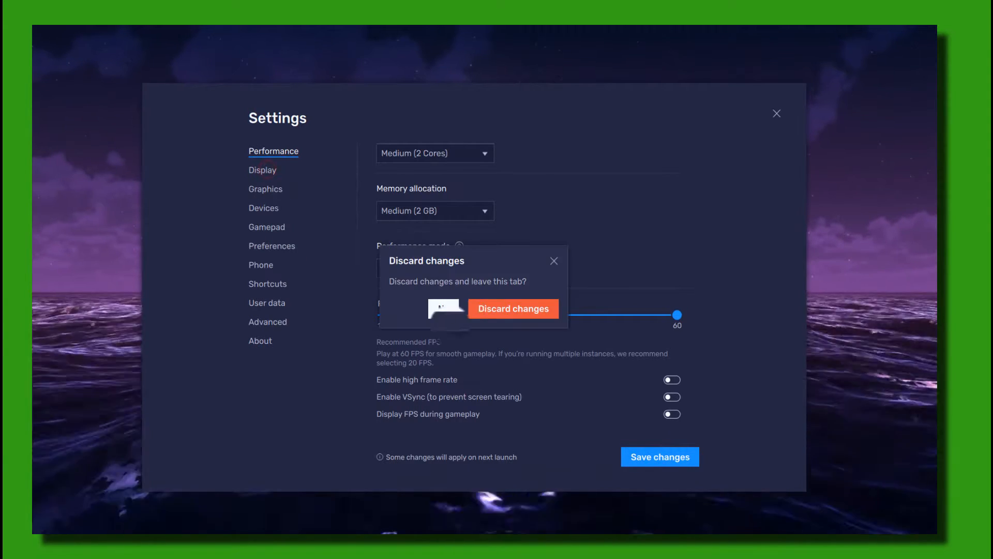
pyautogui.click(445, 309)
pyautogui.click(267, 169)
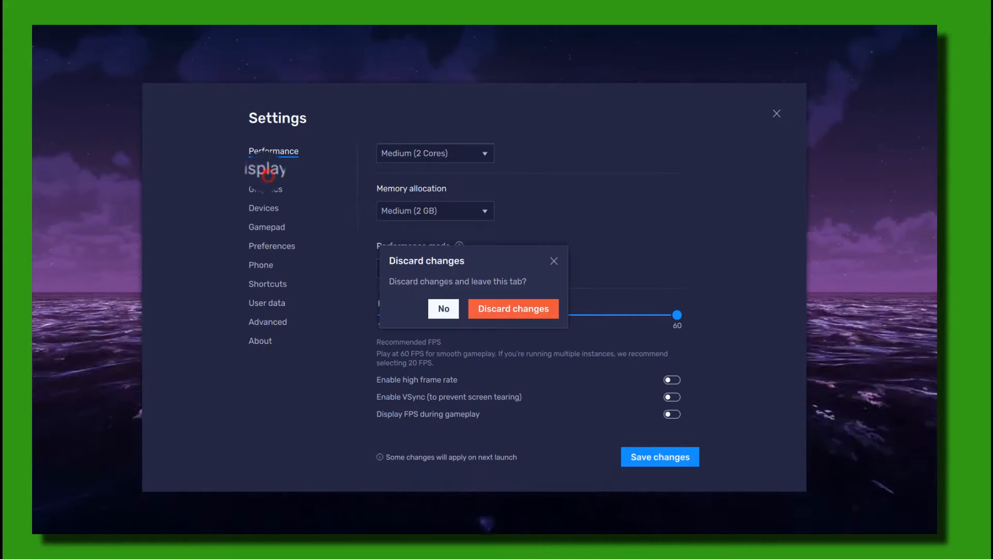
pyautogui.click(498, 309)
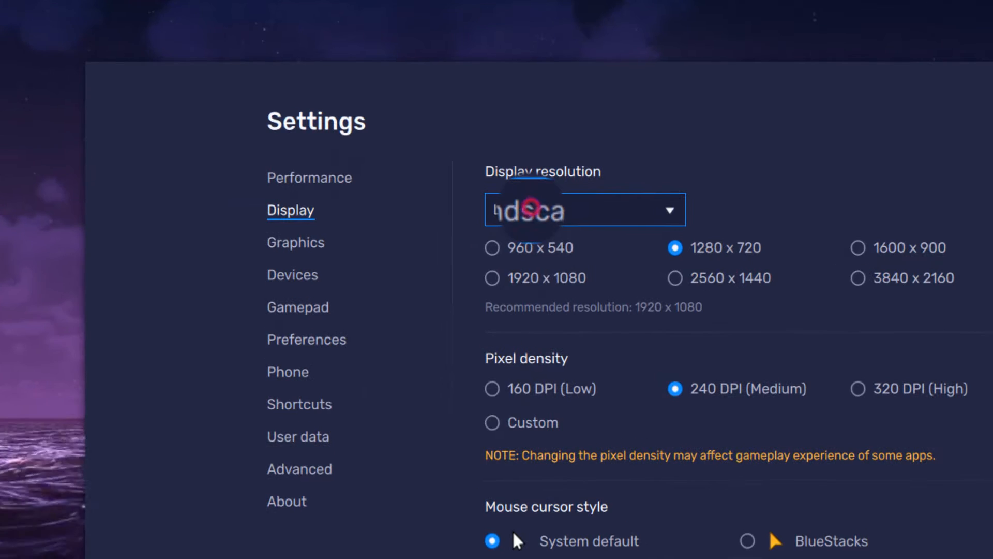
# Review the display orientation options, try the resolutions 3840 x 2160 and 1280 x 720, and set the resolution to 960 x 540.
pyautogui.click(402, 171)
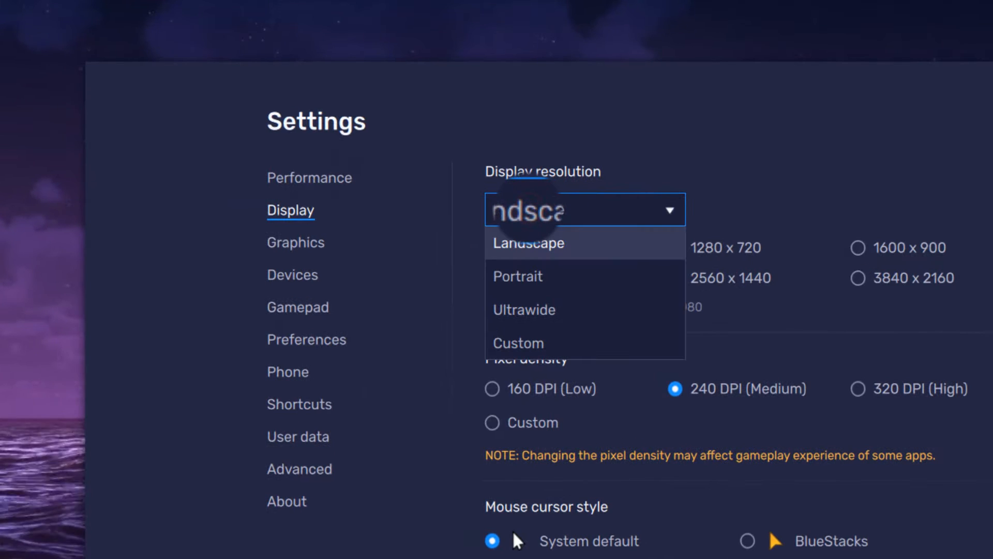
pyautogui.click(527, 210)
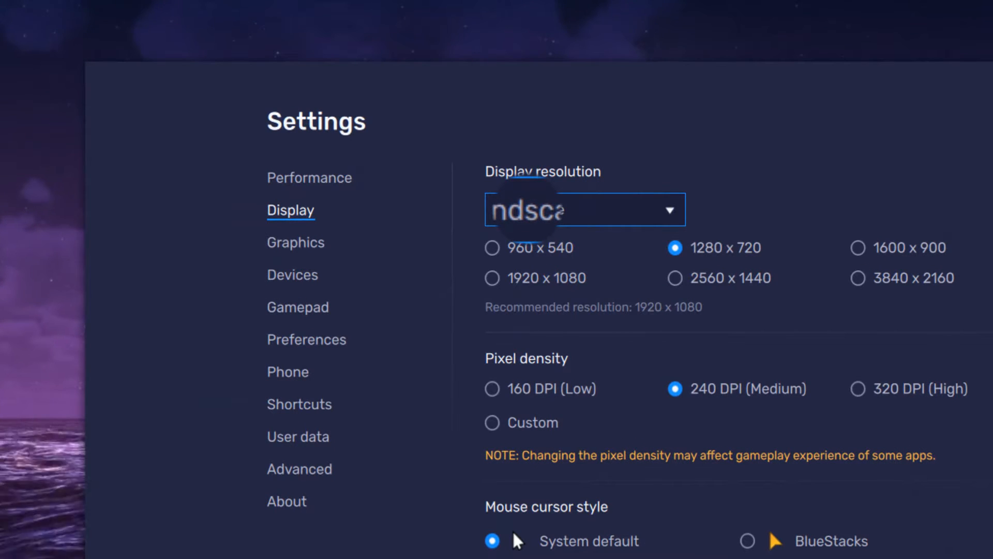
pyautogui.click(858, 278)
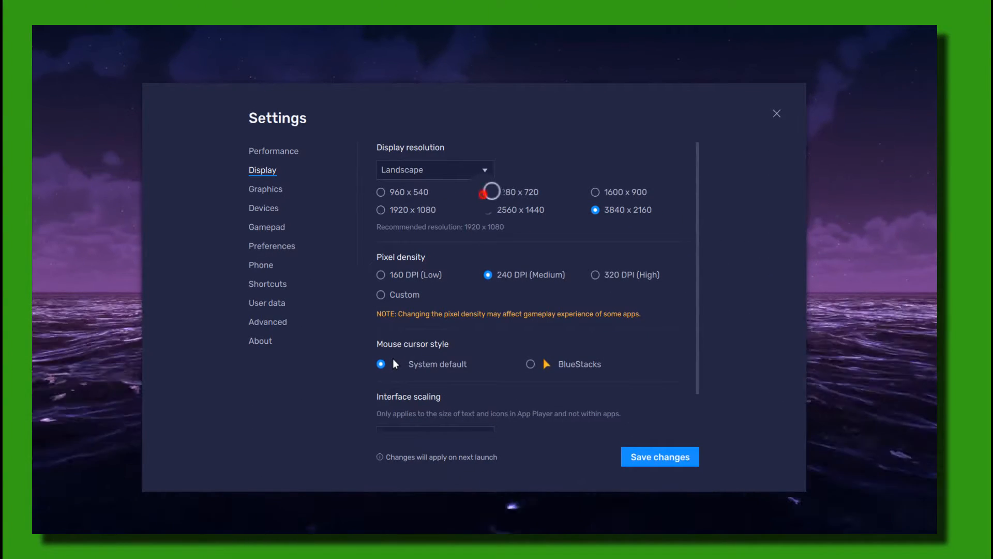
pyautogui.click(489, 192)
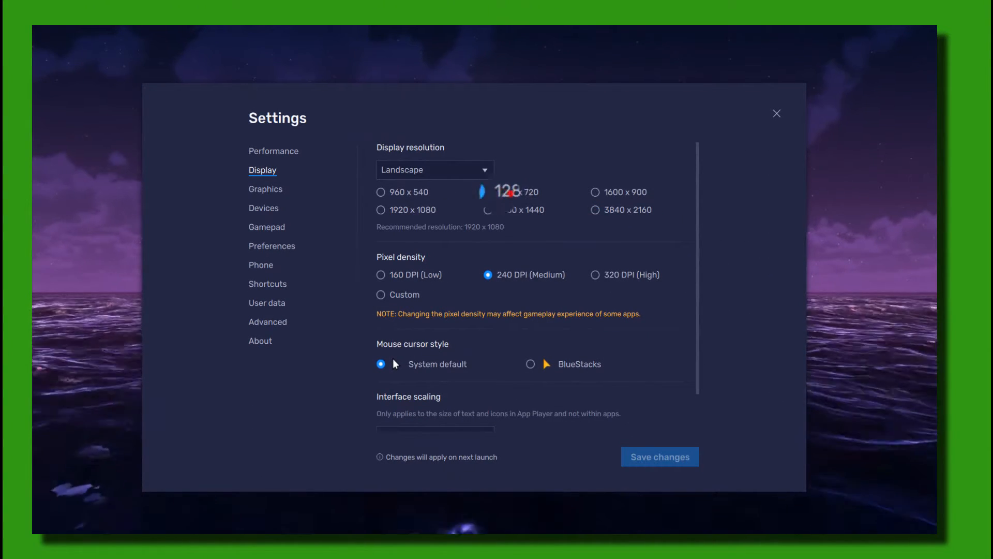
pyautogui.click(381, 192)
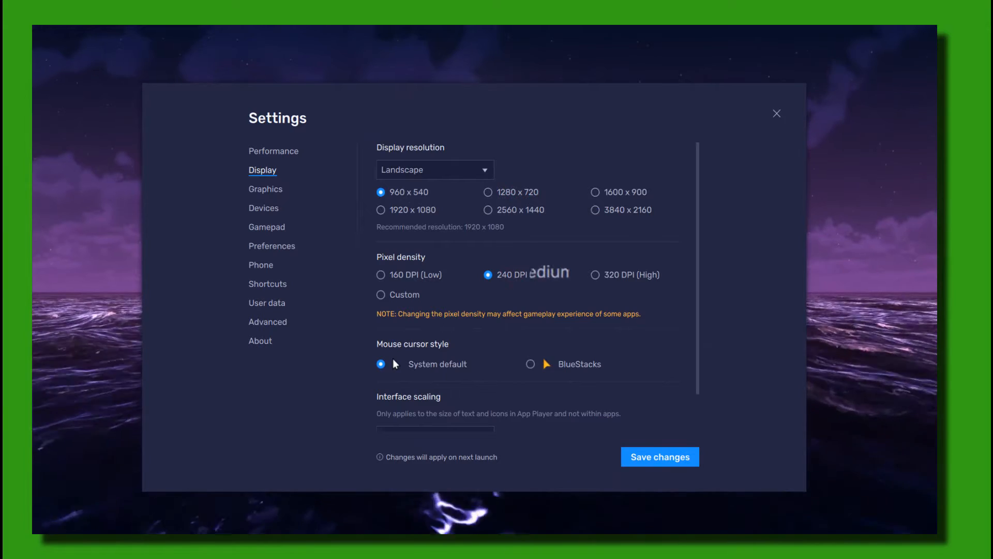
# Set the mouse cursor style to BlueStacks and review the interface scaling options.
pyautogui.scroll(-1, 533, 290)
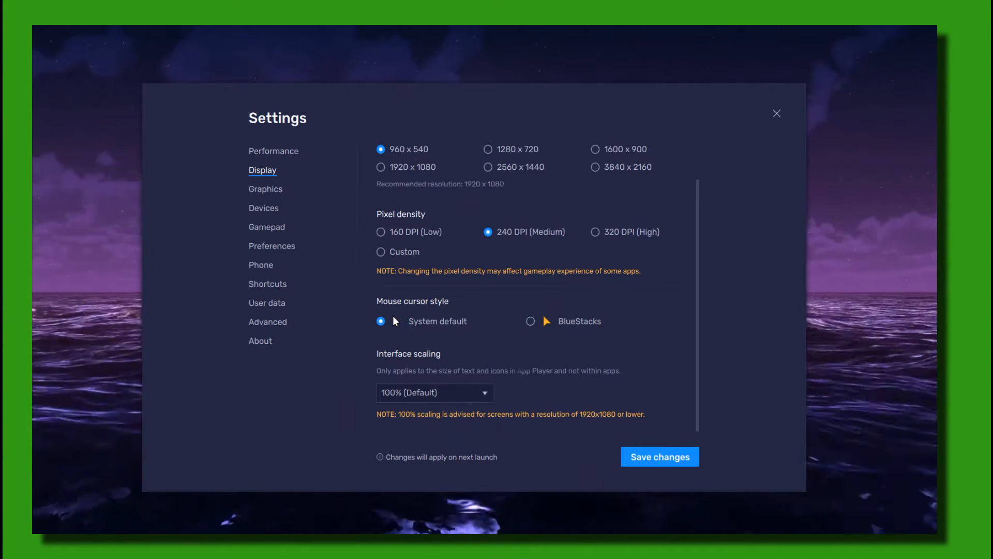
pyautogui.click(536, 318)
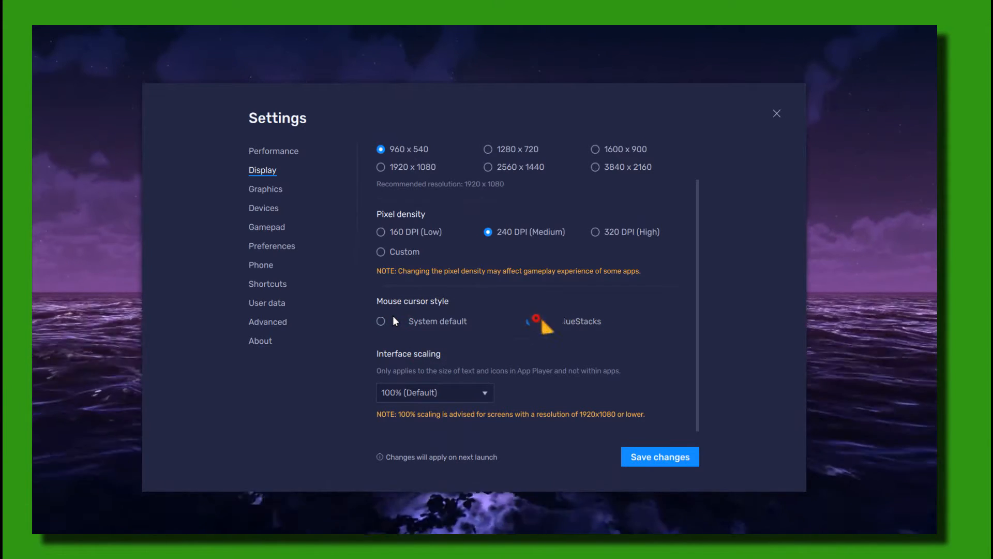
pyautogui.click(457, 392)
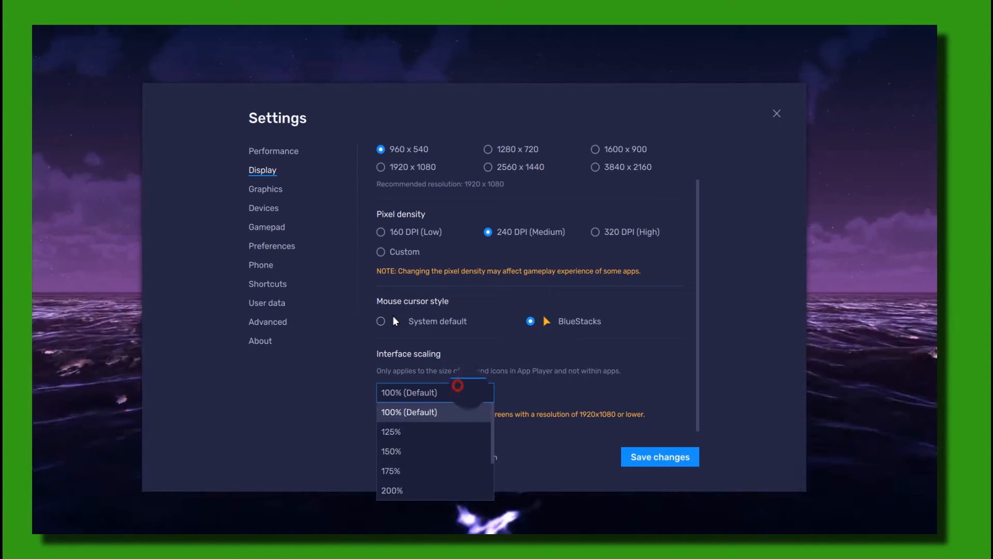
pyautogui.click(457, 392)
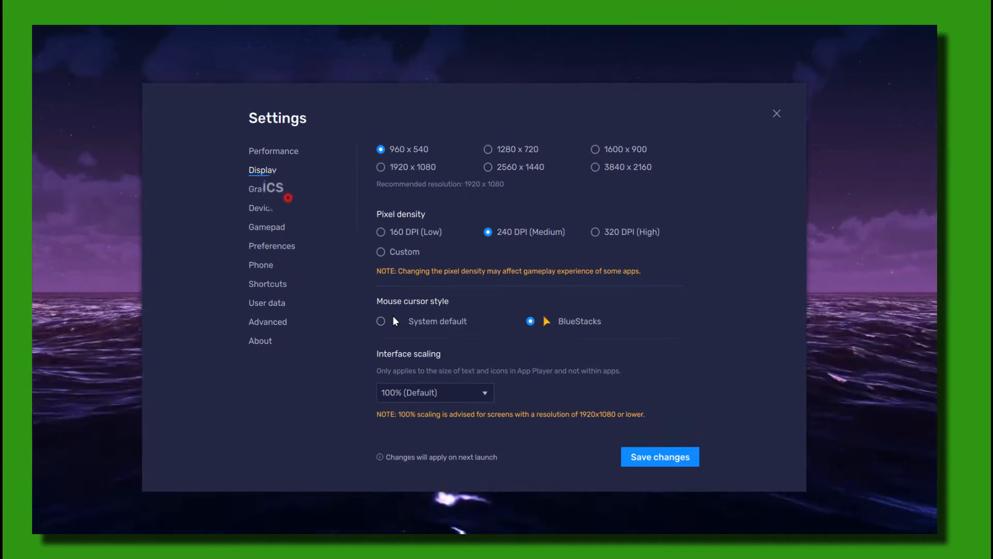
# Discard the unsaved display changes and switch to the Graphics settings.
pyautogui.click(288, 198)
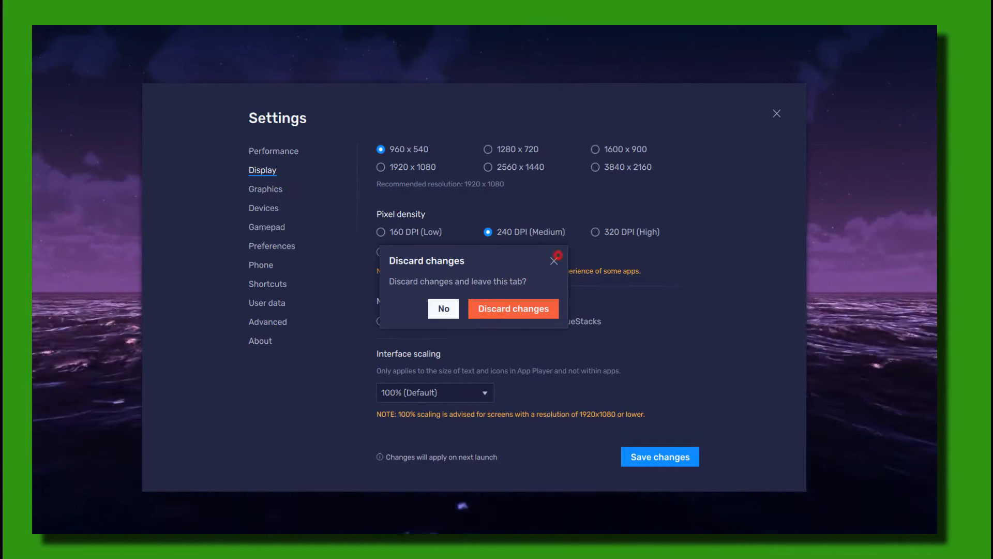
pyautogui.click(553, 261)
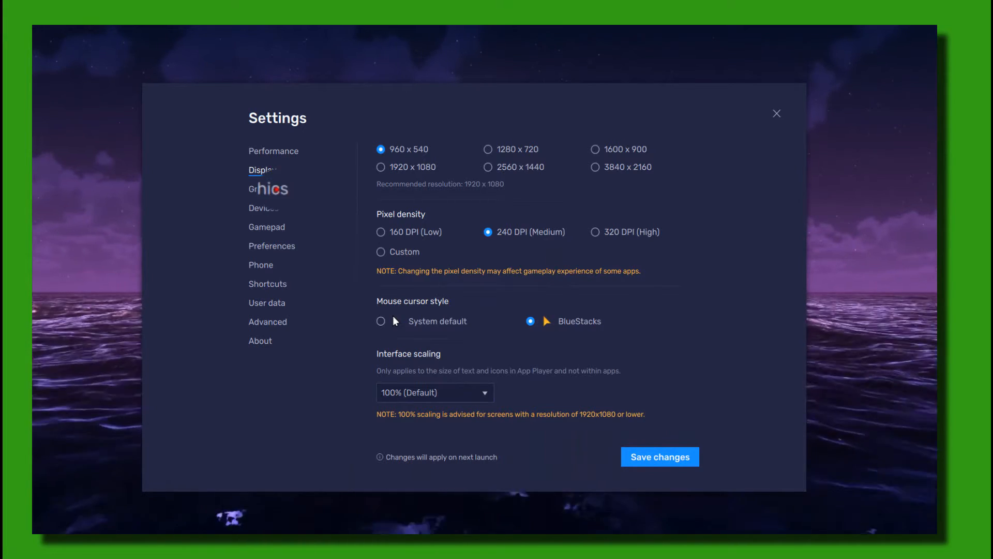
pyautogui.click(277, 190)
pyautogui.click(513, 309)
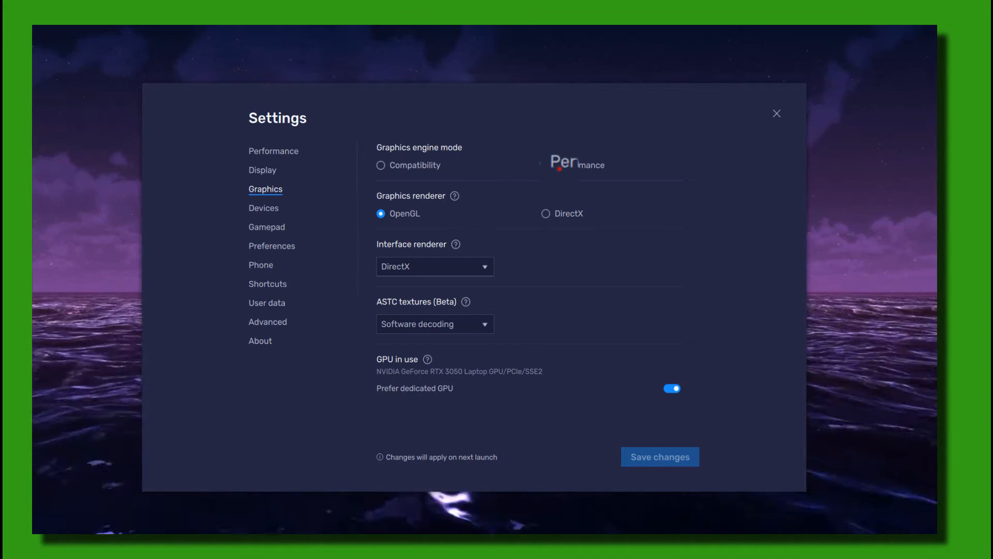
# Try the Compatibility engine mode and the DirectX graphics renderer, returning each to Performance and OpenGL.
pyautogui.click(382, 164)
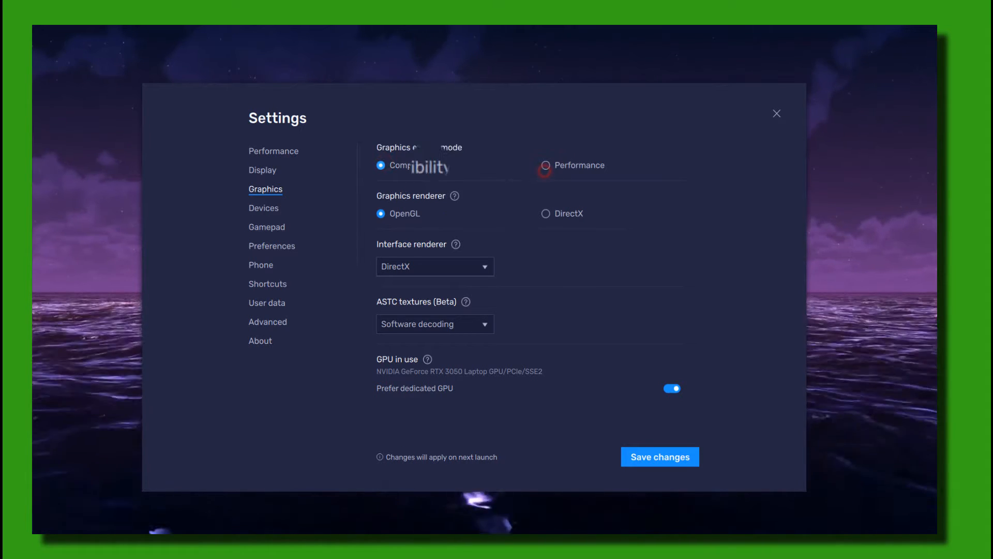
pyautogui.click(544, 166)
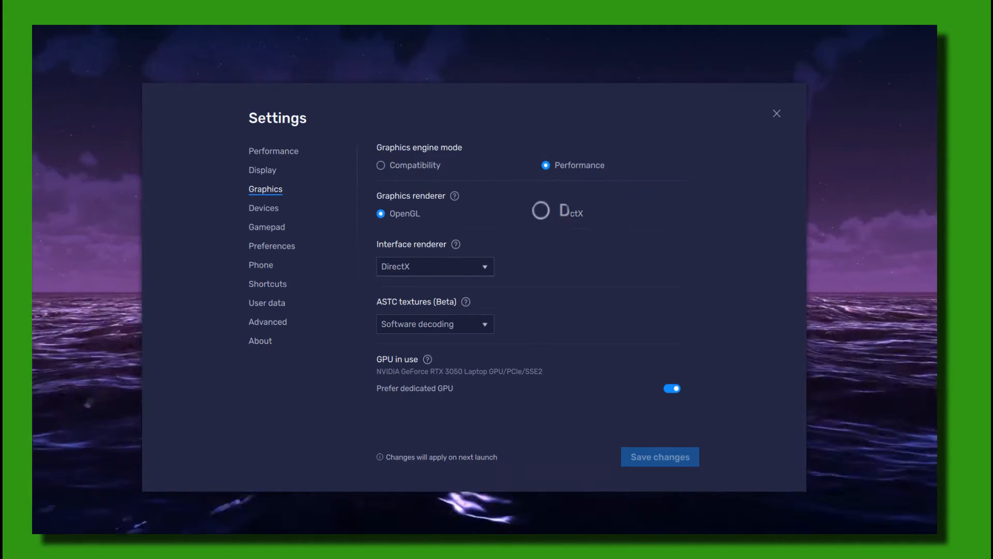
pyautogui.click(549, 212)
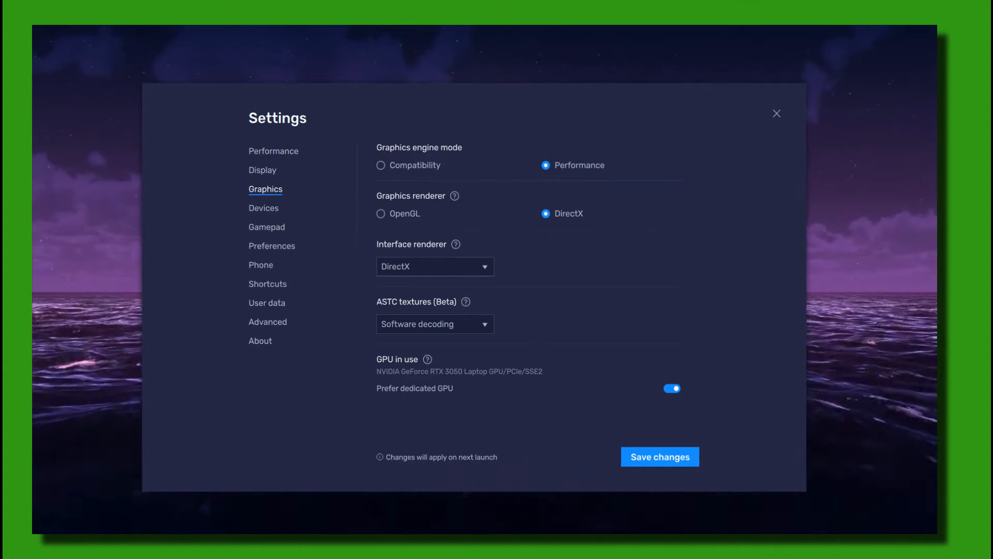
pyautogui.click(380, 212)
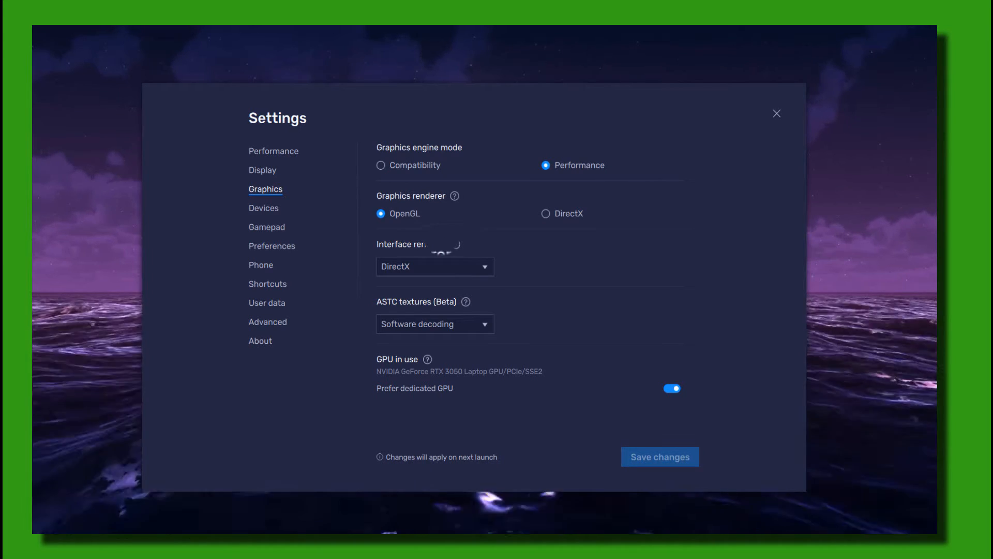
# Set the interface renderer to Auto and choose Software decoding for ASTC textures.
pyautogui.click(446, 265)
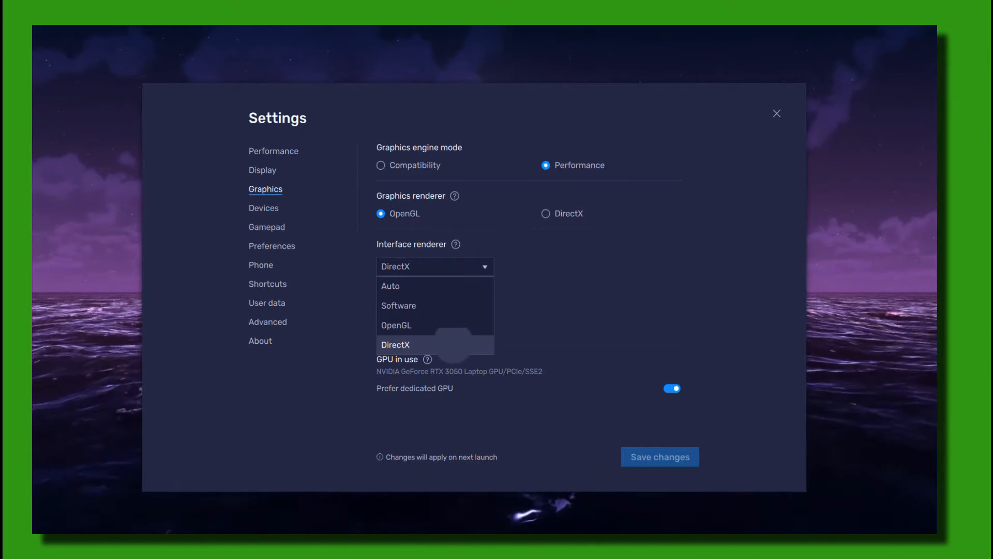
pyautogui.click(453, 342)
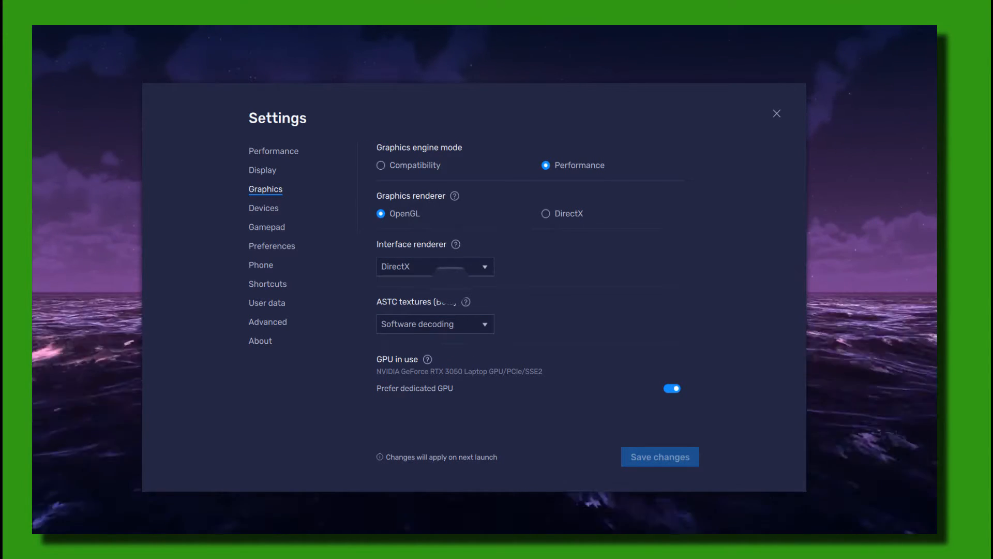
pyautogui.click(452, 267)
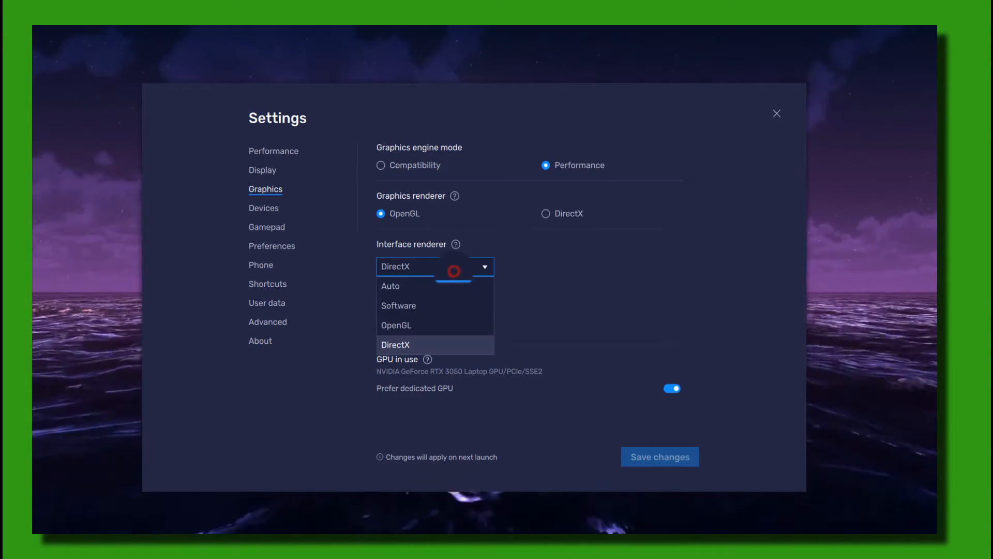
pyautogui.click(452, 286)
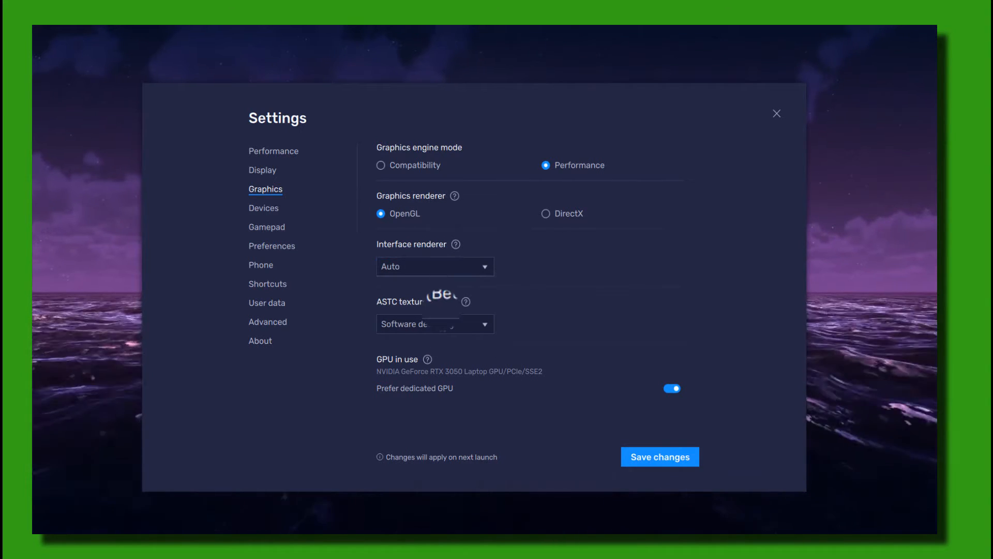
pyautogui.click(438, 325)
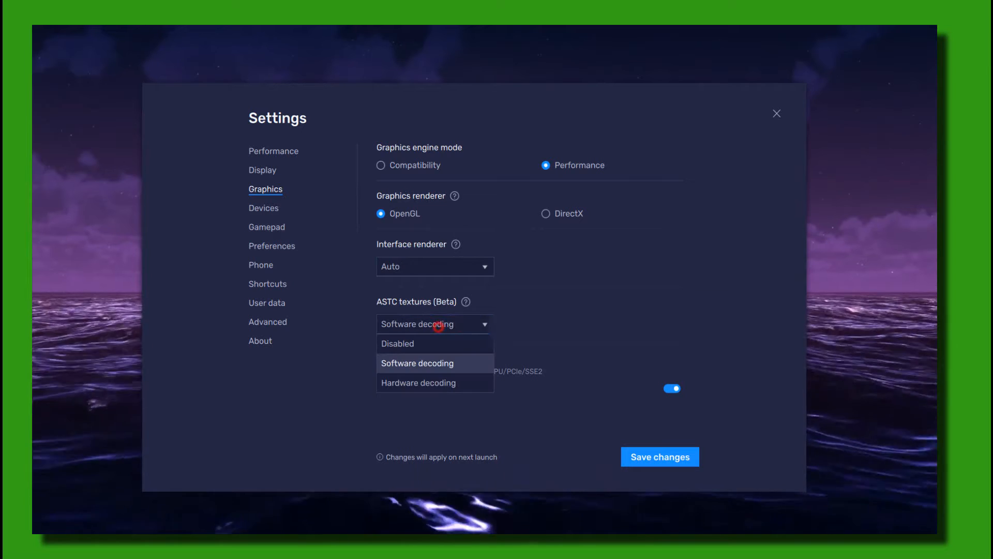
pyautogui.click(440, 363)
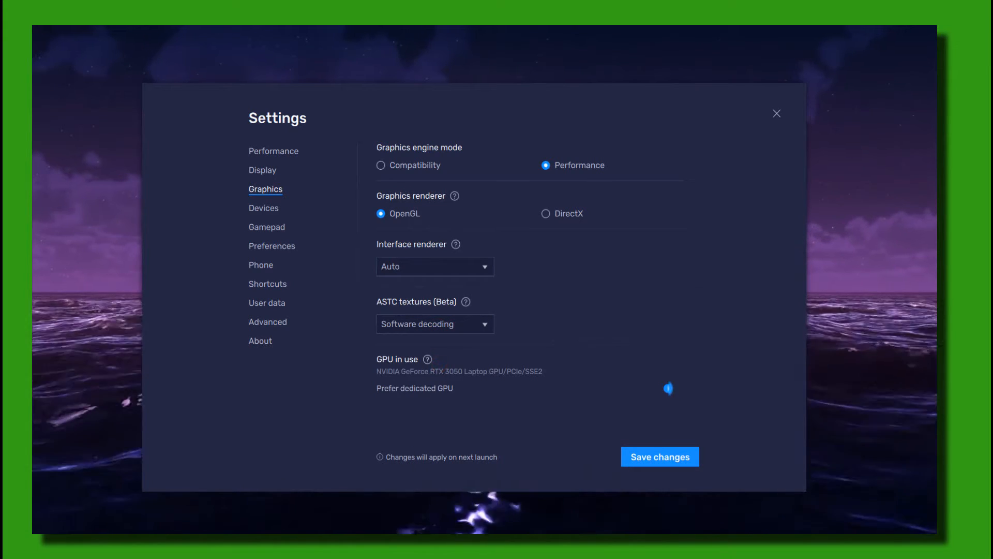
# Toggle the dedicated GPU preference off and turn it back on.
pyautogui.click(671, 388)
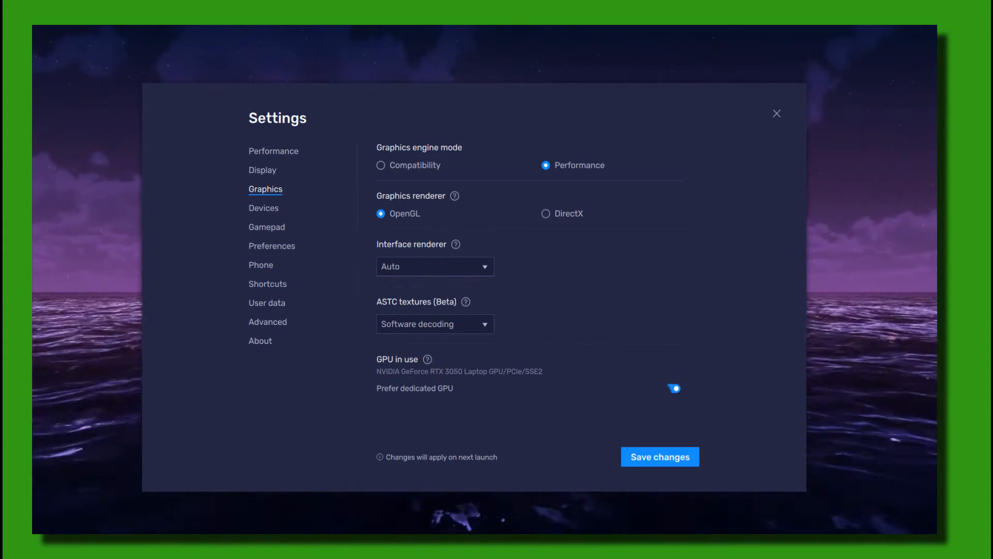
pyautogui.click(671, 387)
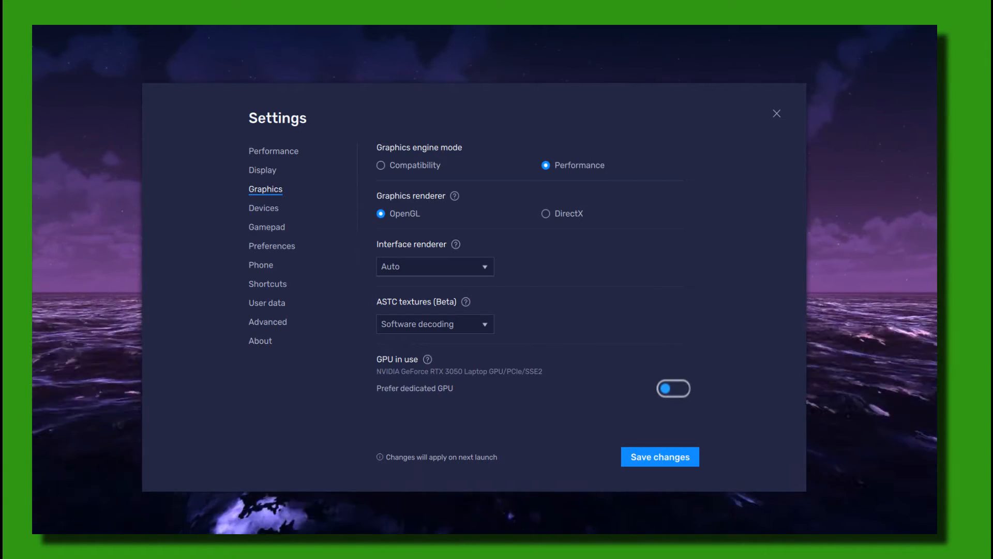
pyautogui.click(674, 387)
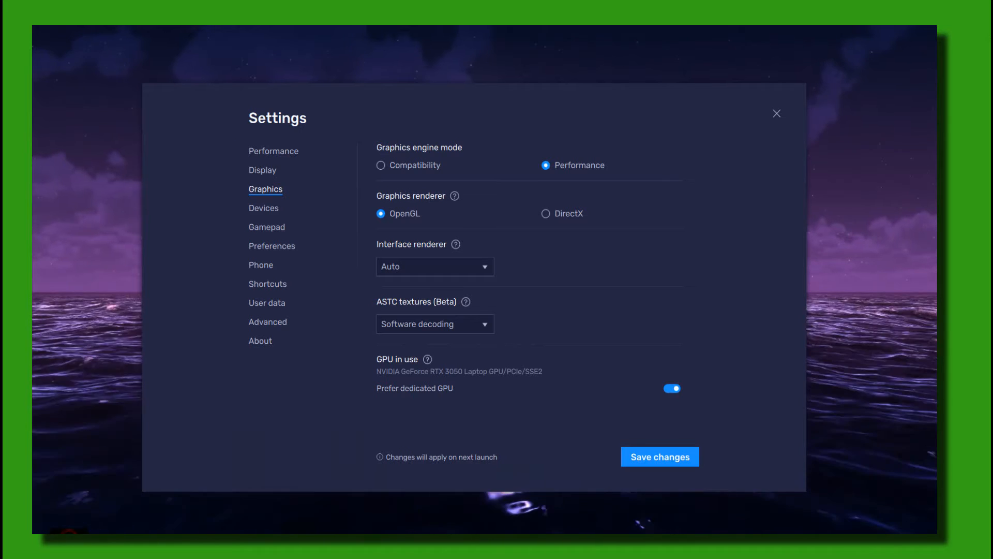
# Open GeForce Experience, try to view its driver section, and close the program.
pyautogui.press('super+s')
pyautogui.write('ge')
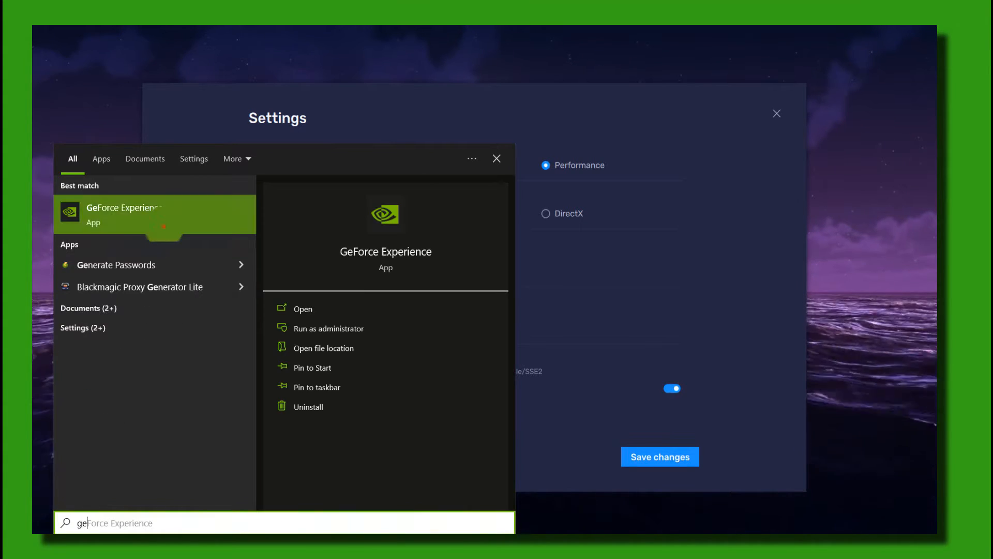
pyautogui.click(164, 226)
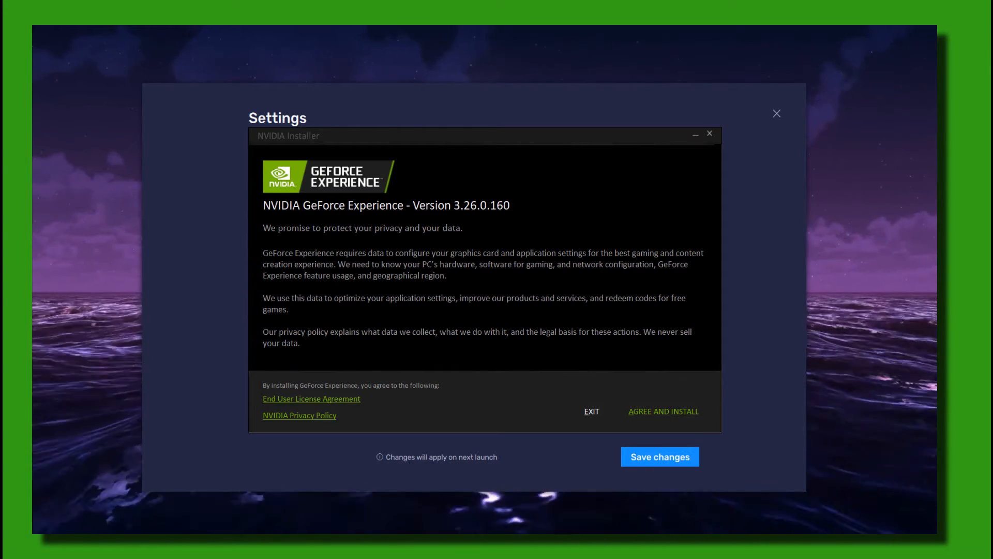
pyautogui.moveTo(414, 143); pyautogui.dragTo(399, 145)
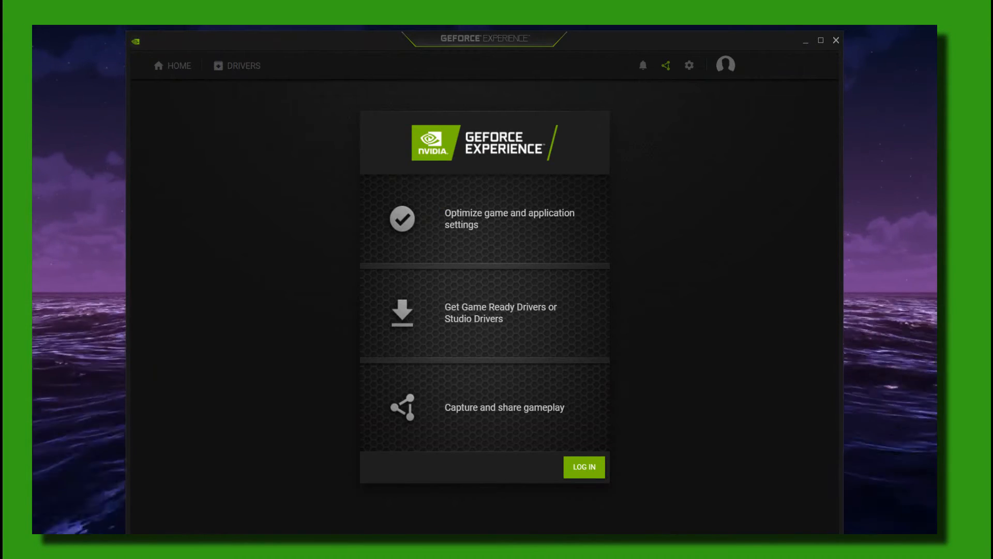
pyautogui.click(232, 59)
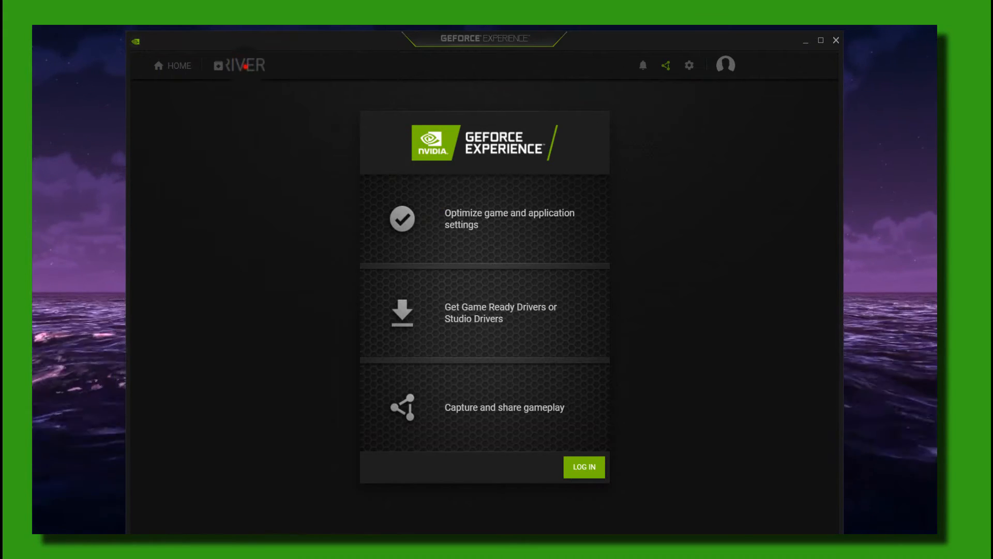
pyautogui.moveTo(399, 49); pyautogui.dragTo(380, 54)
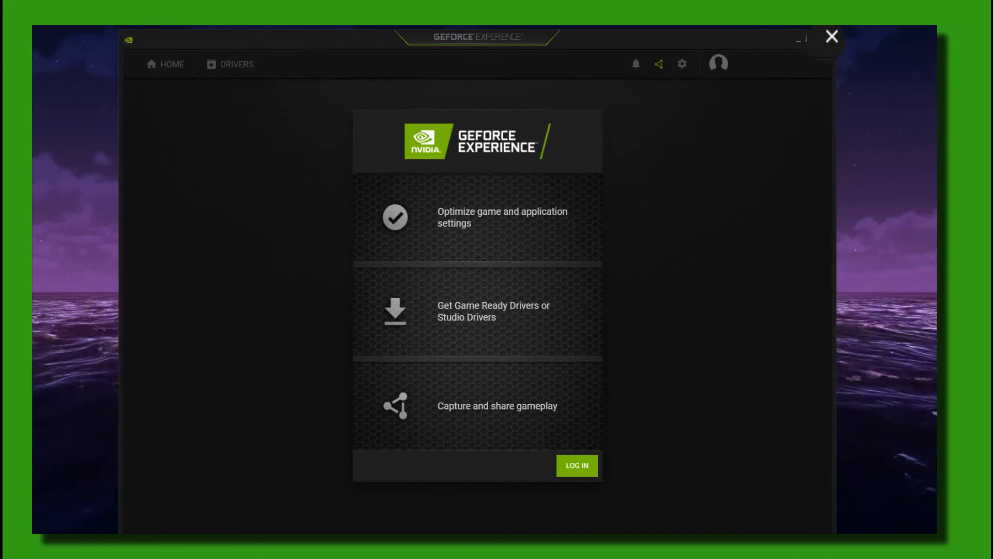
pyautogui.click(832, 36)
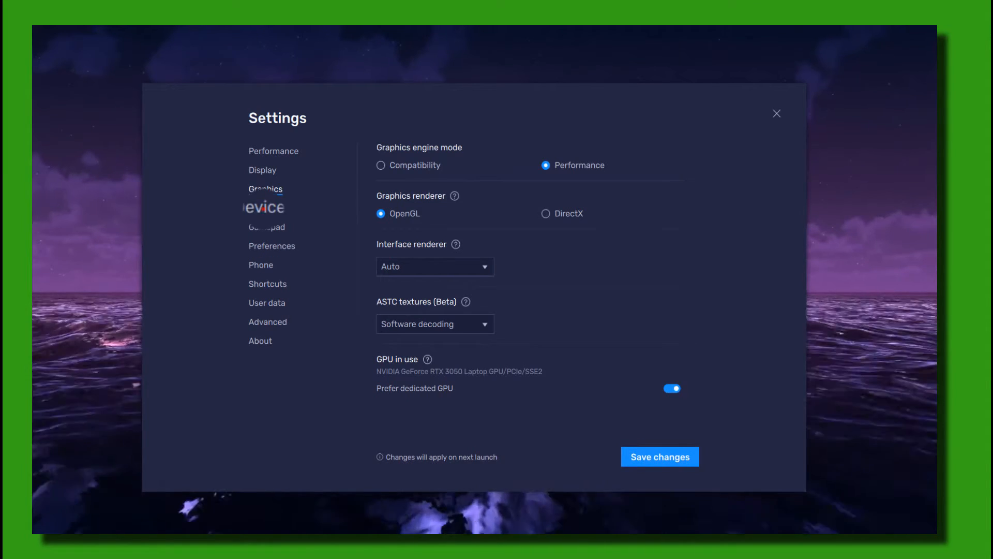
# Review the Devices and Preferences pages of the BlueStacks settings.
pyautogui.click(263, 208)
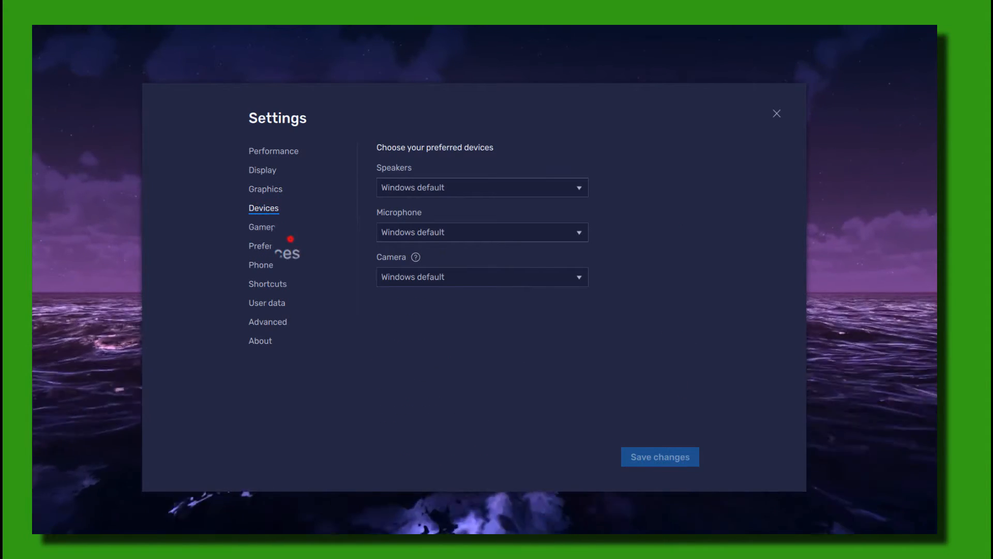
pyautogui.click(290, 239)
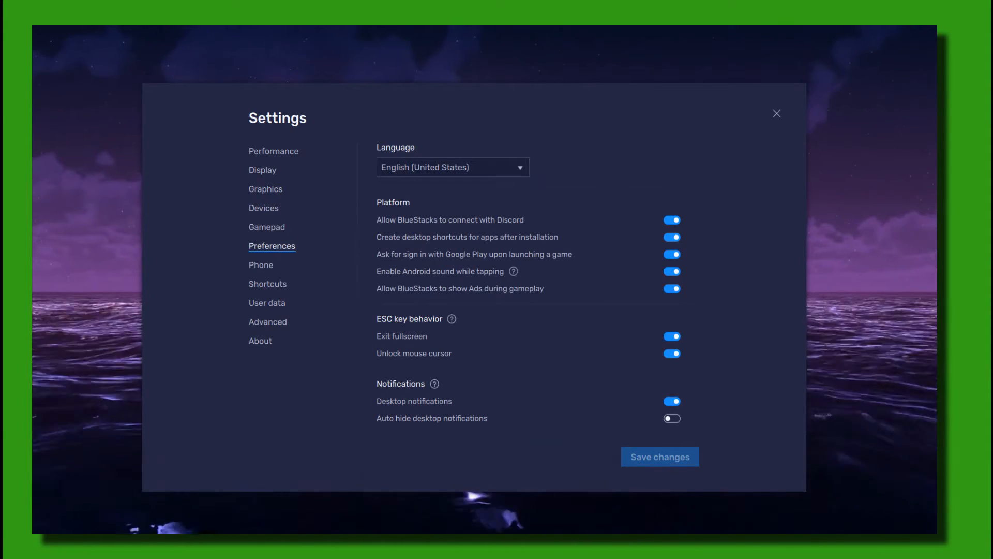
# Switch to Task Manager, find BlueStacks among the running processes, and go to its entry in the detailed process list.
pyautogui.hotkey('alt', 'Tab')
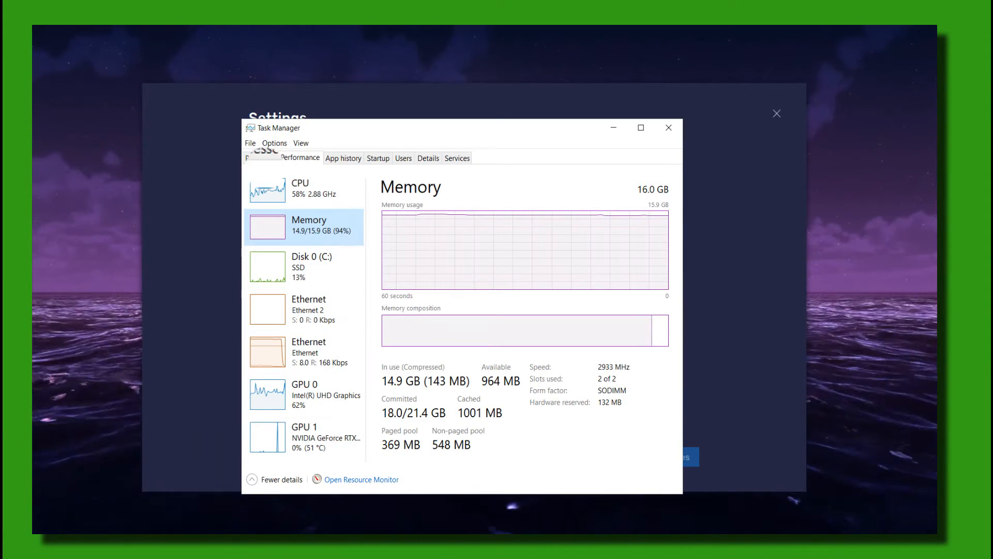
pyautogui.click(261, 158)
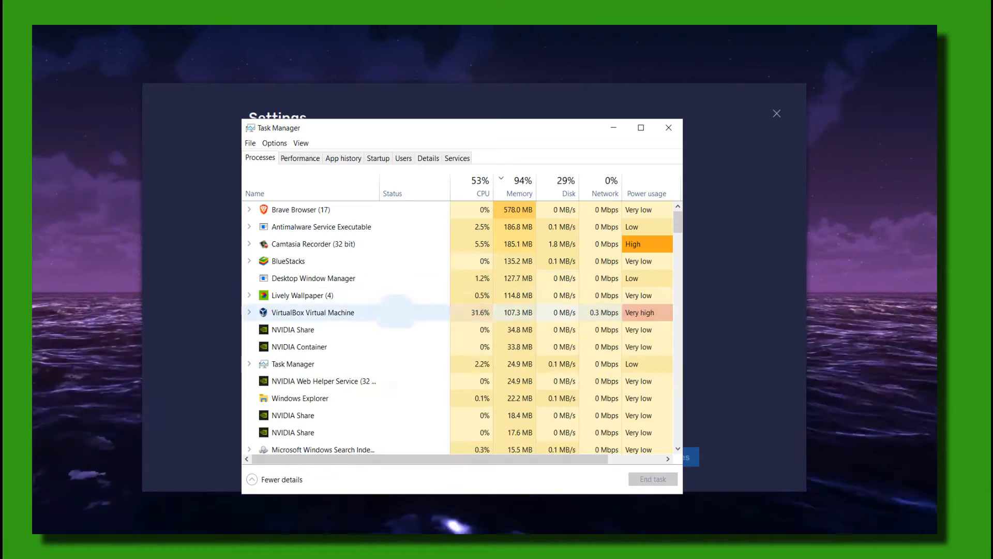
pyautogui.scroll(-1, 362, 305)
pyautogui.scroll(3, 352, 289)
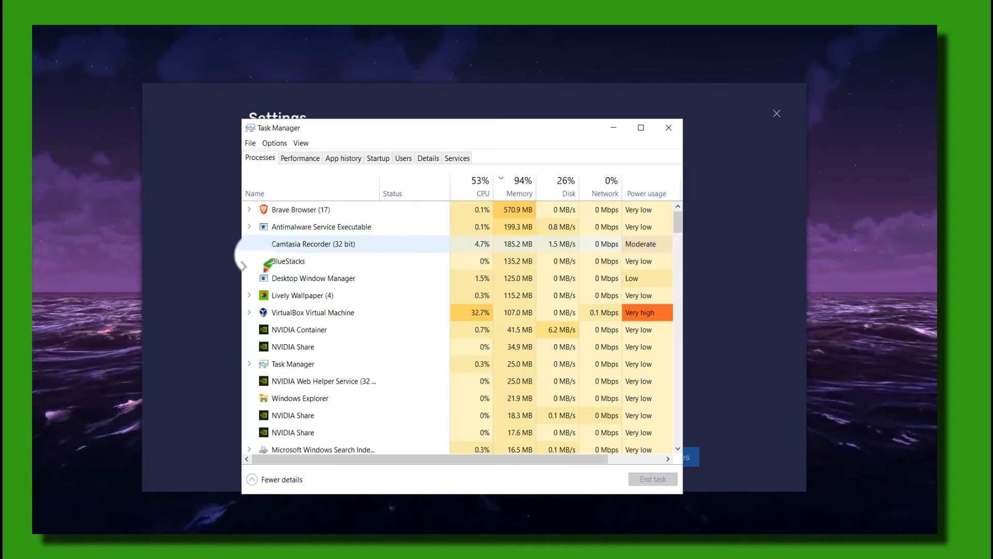
pyautogui.click(250, 262)
pyautogui.rightClick(283, 264)
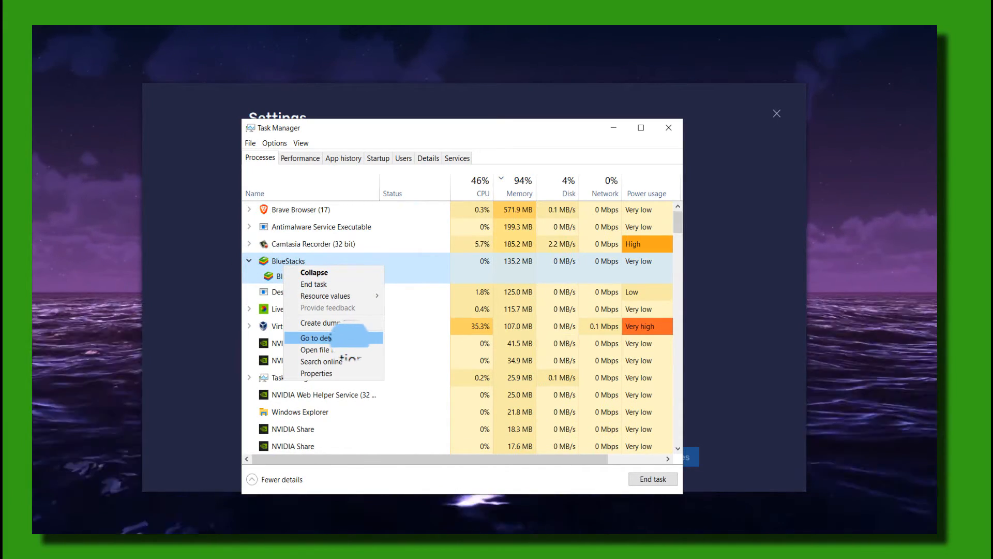
pyautogui.rightClick(348, 337)
pyautogui.click(344, 253)
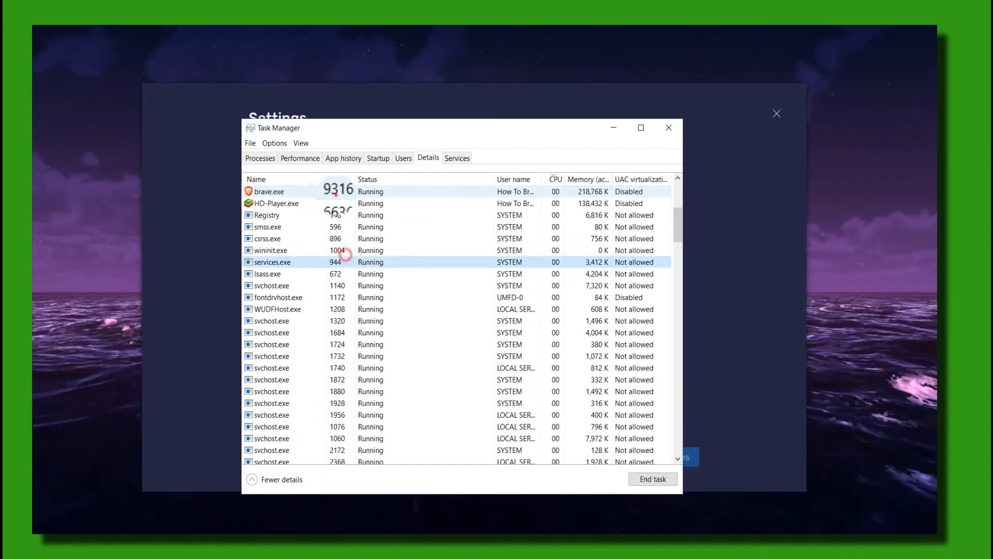
# Set the priority of the HD-Player.exe process to High and confirm the priority change.
pyautogui.rightClick(336, 195)
pyautogui.click(352, 206)
pyautogui.rightClick(263, 240)
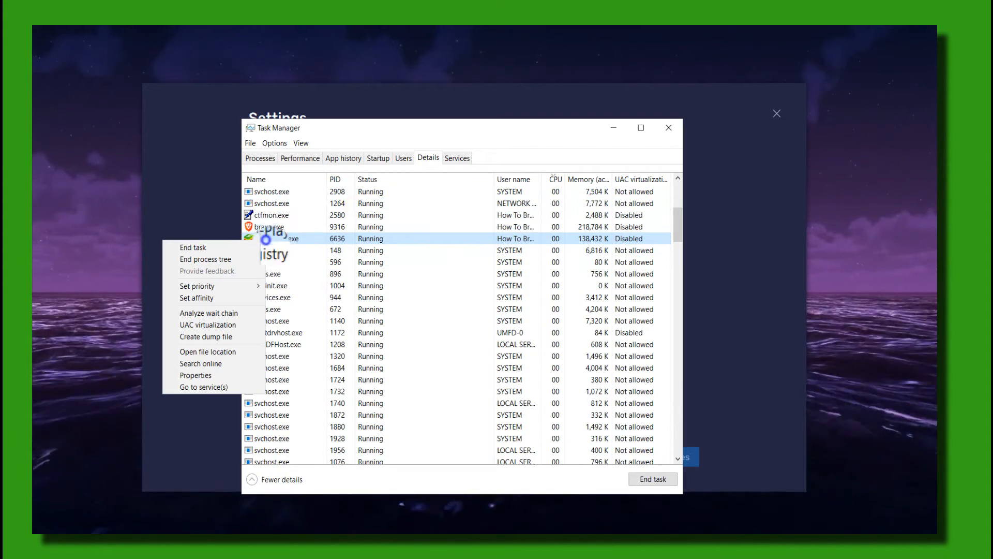
pyautogui.click(251, 288)
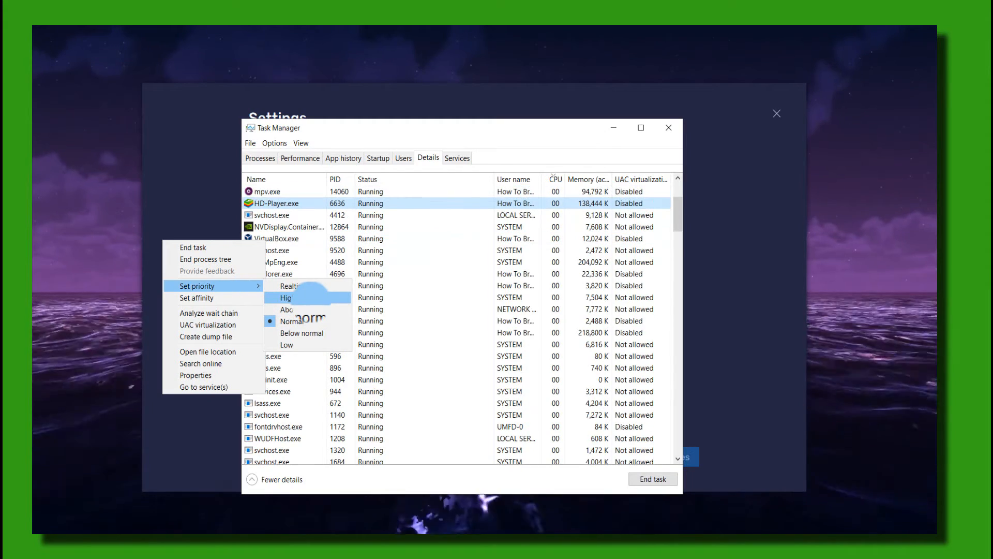
pyautogui.click(311, 301)
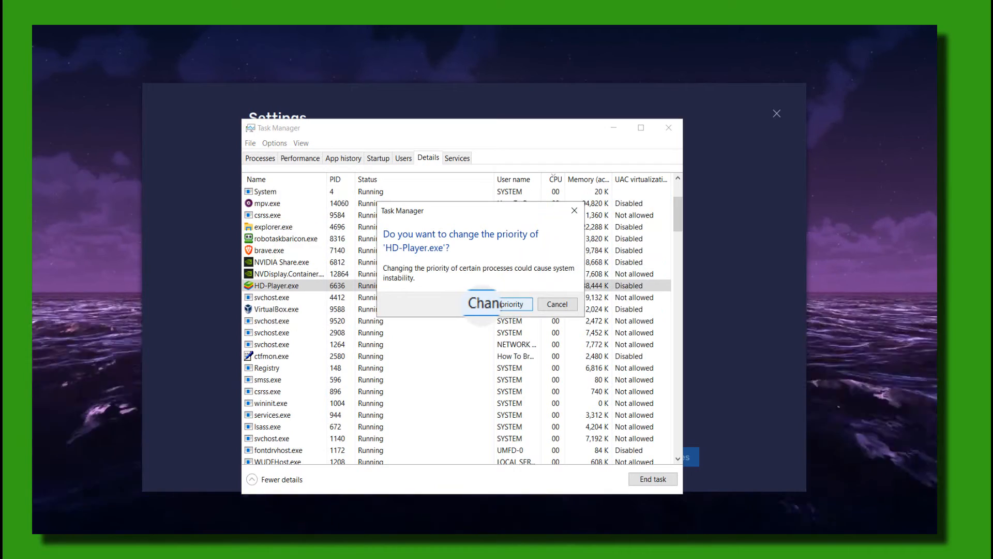
pyautogui.press('Return')
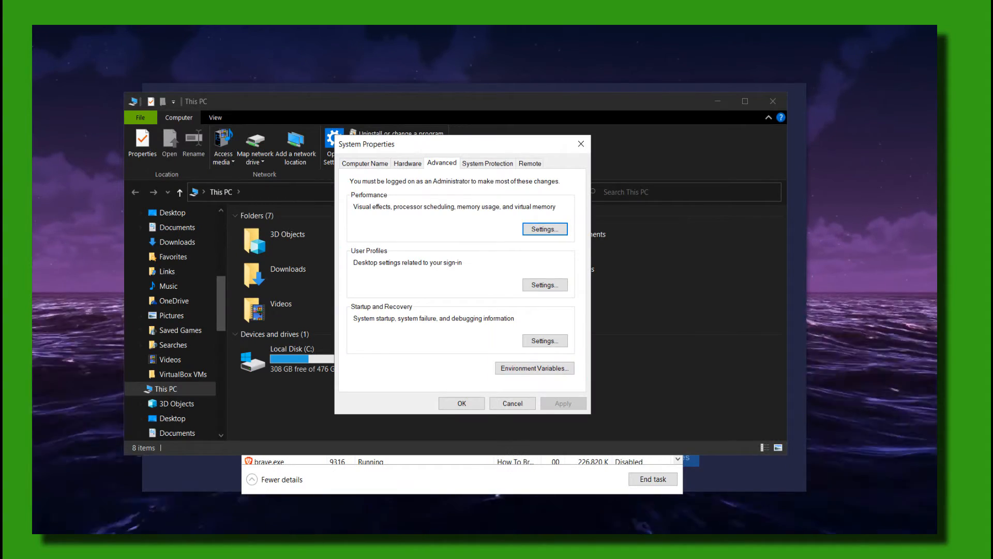
# Open Windows System Configuration and bring up the advanced boot options for Windows 10.
pyautogui.press('super')
pyautogui.write('syst')
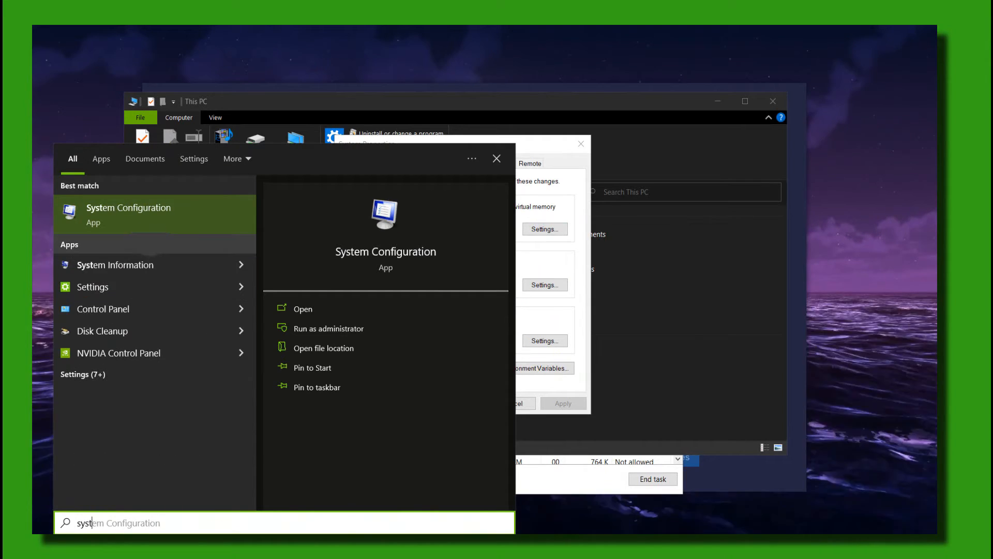
pyautogui.press('Return')
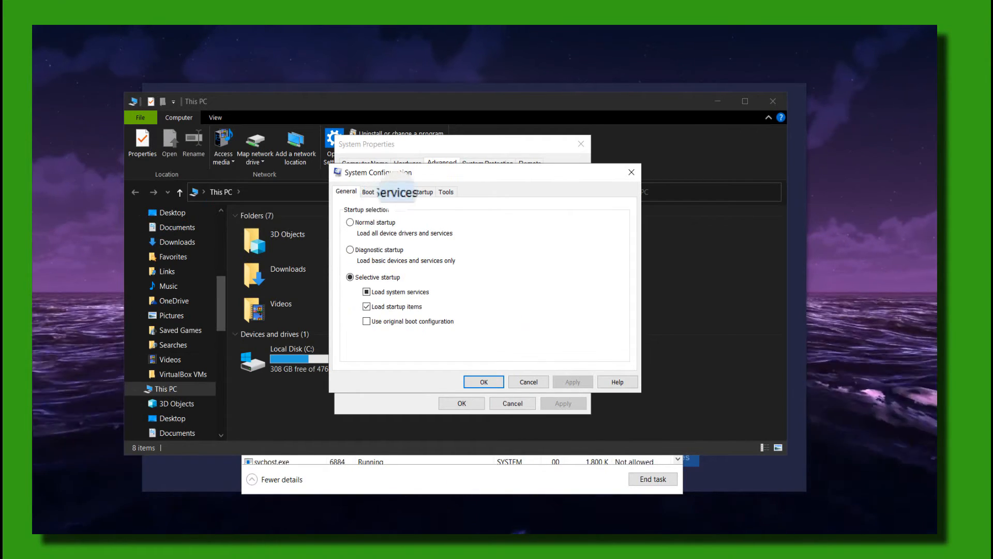
pyautogui.click(423, 192)
pyautogui.click(407, 192)
pyautogui.click(373, 191)
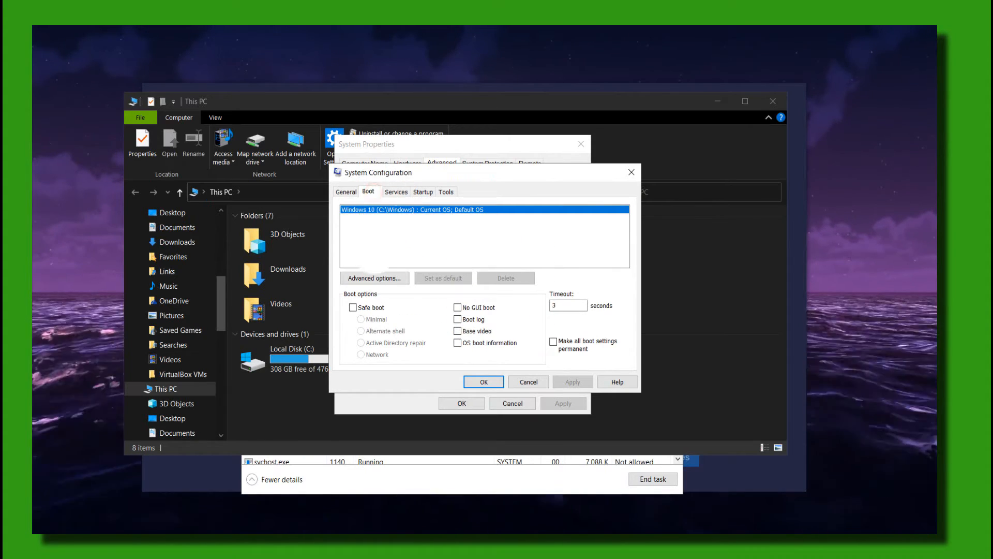
pyautogui.click(375, 278)
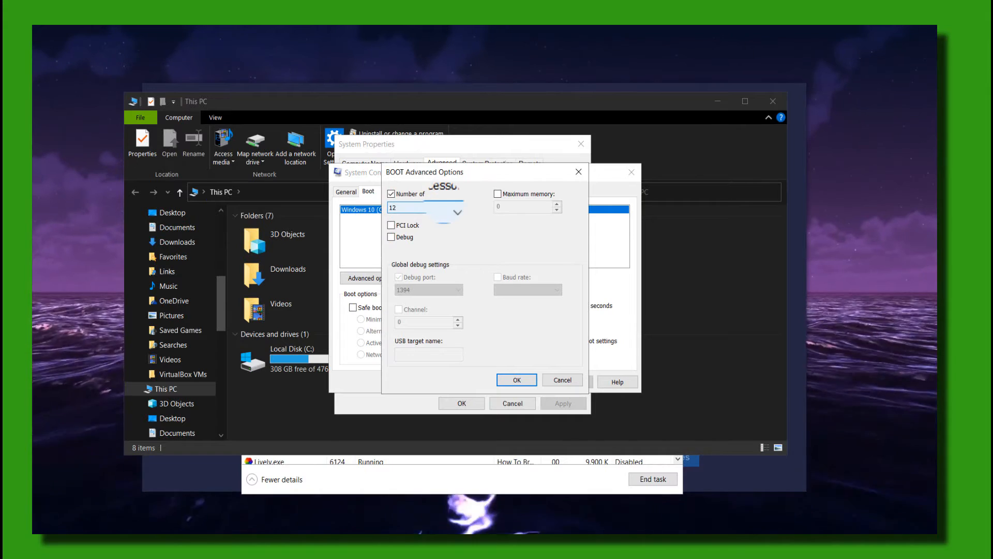
# Set the number of boot processors to 12, apply the boot configuration, and close System Configuration.
pyautogui.click(439, 208)
pyautogui.click(439, 208)
pyautogui.click(440, 208)
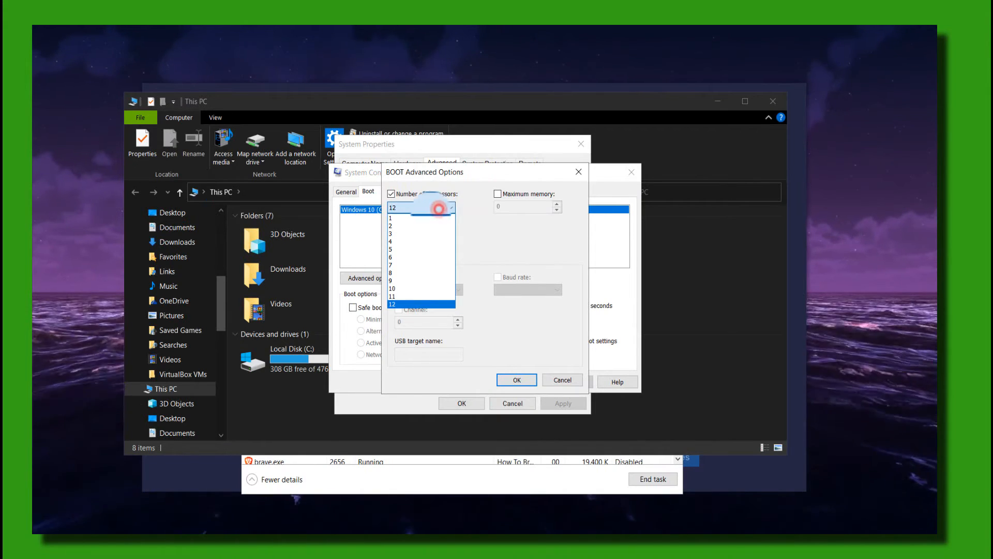
pyautogui.click(395, 198)
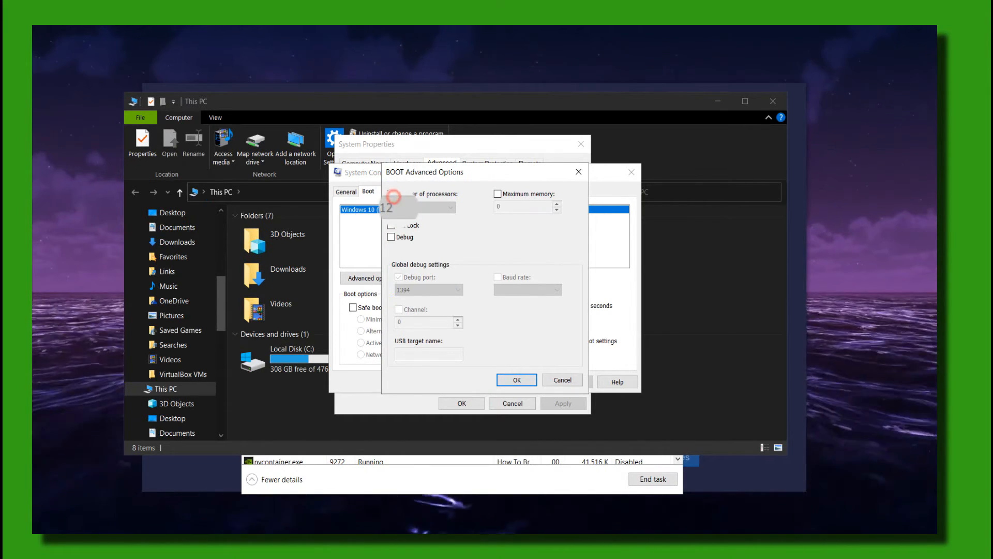
pyautogui.click(412, 207)
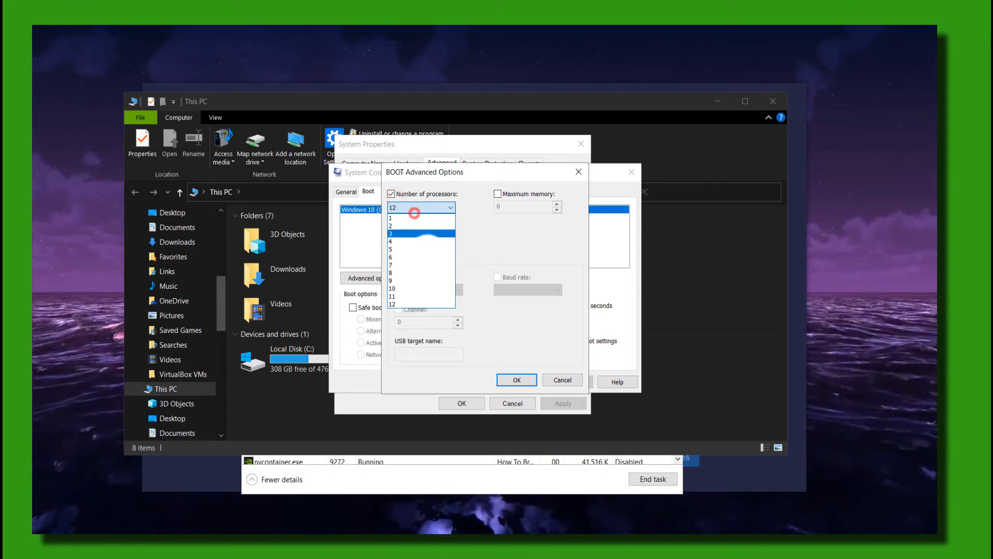
pyautogui.click(412, 303)
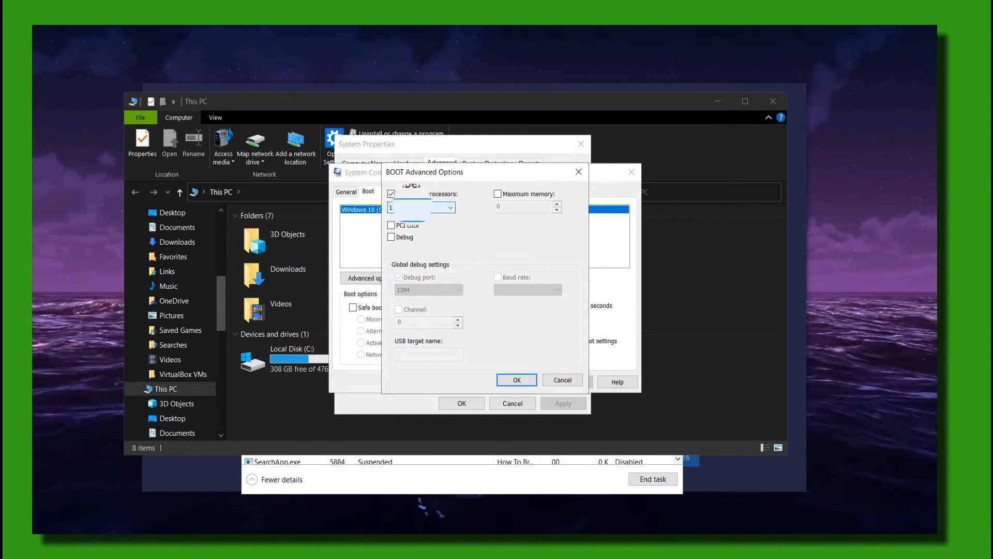
pyautogui.click(417, 207)
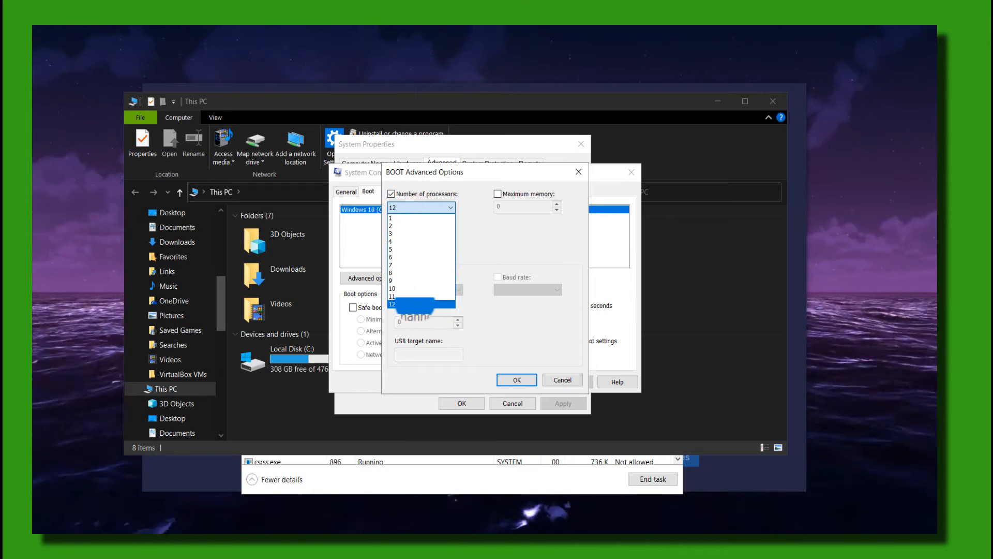
pyautogui.click(405, 303)
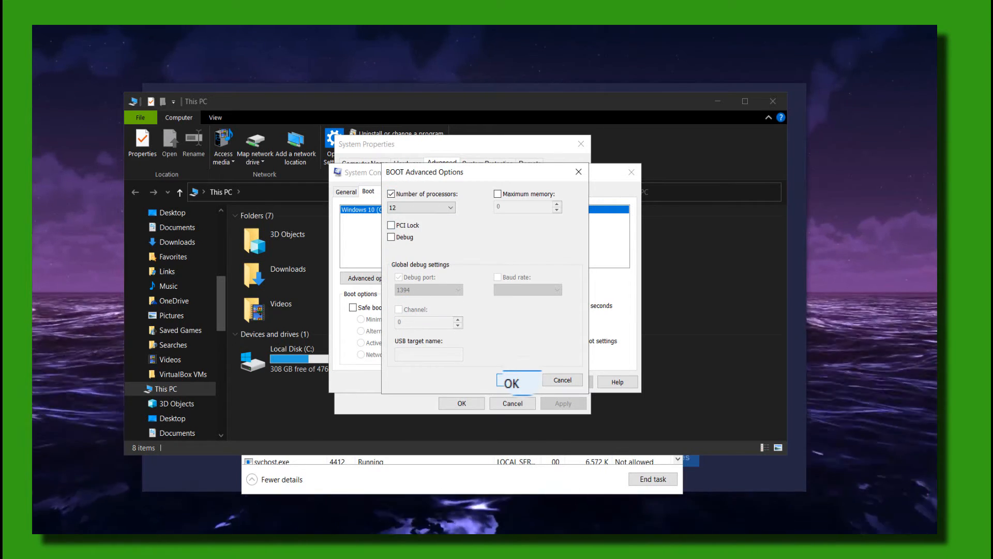
pyautogui.click(522, 379)
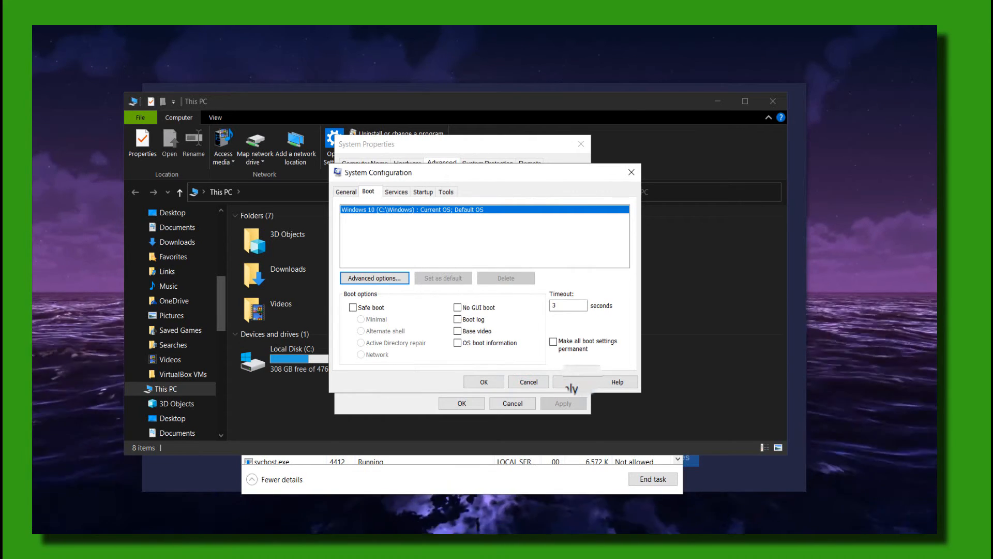
pyautogui.click(575, 381)
pyautogui.click(487, 383)
pyautogui.click(525, 310)
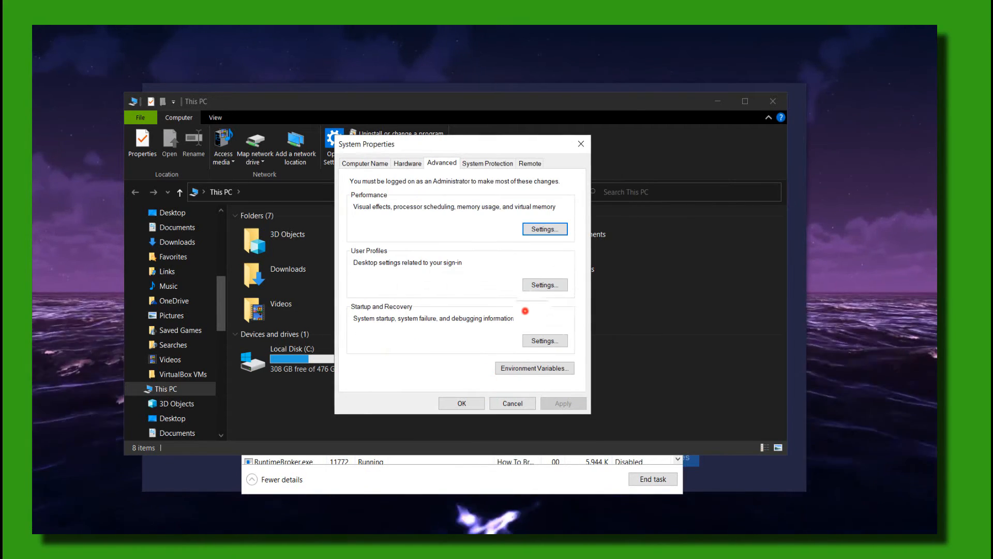
# Review the Windows visual effects selection in Performance Options, then accept and close it together with System Properties.
pyautogui.moveTo(421, 140); pyautogui.dragTo(424, 151)
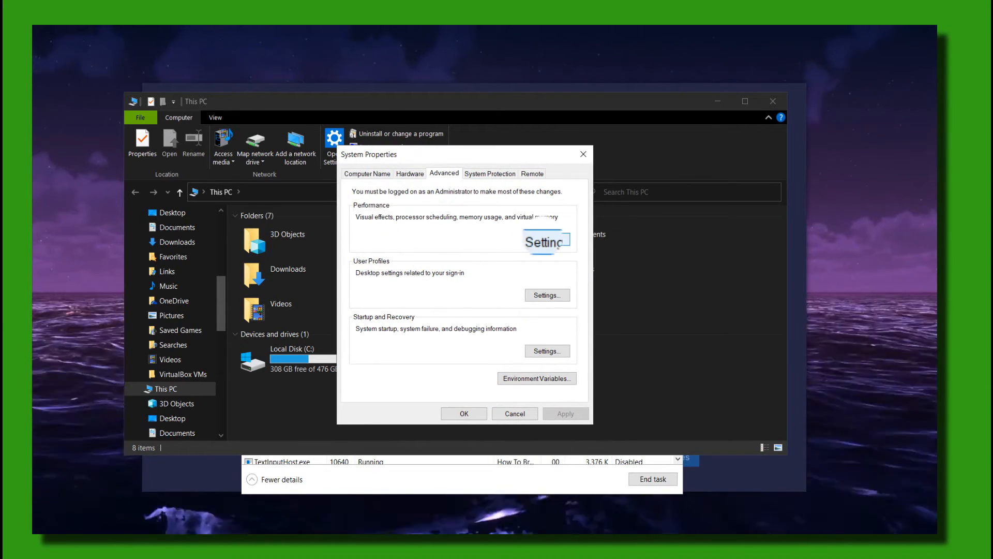
pyautogui.click(546, 243)
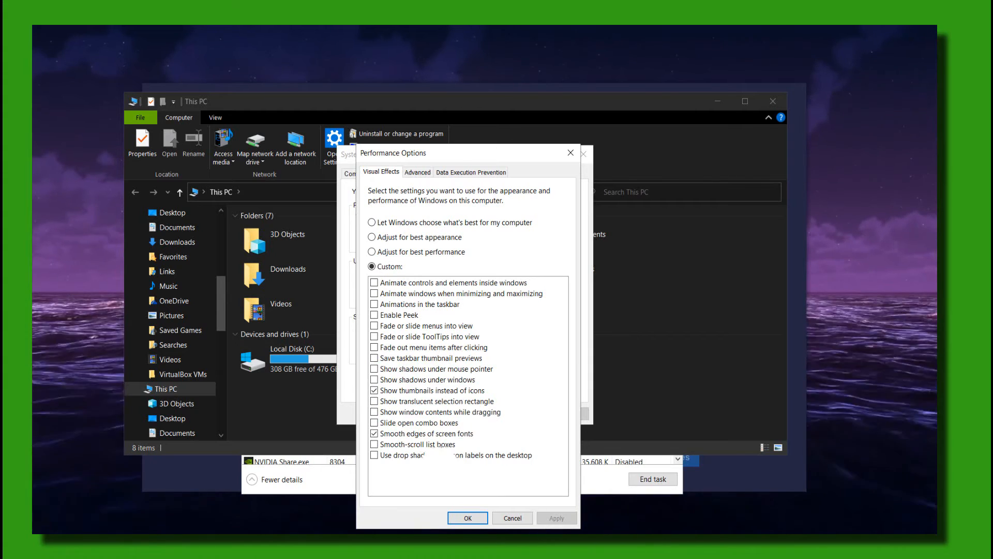
pyautogui.click(468, 518)
pyautogui.click(464, 413)
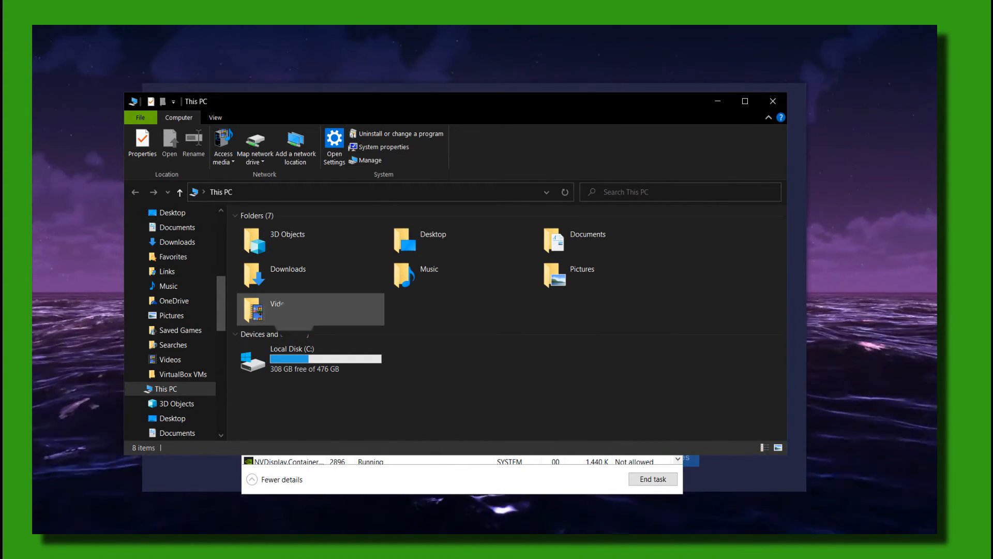
# Search Windows for the Background apps settings and open that page.
pyautogui.press('super+s')
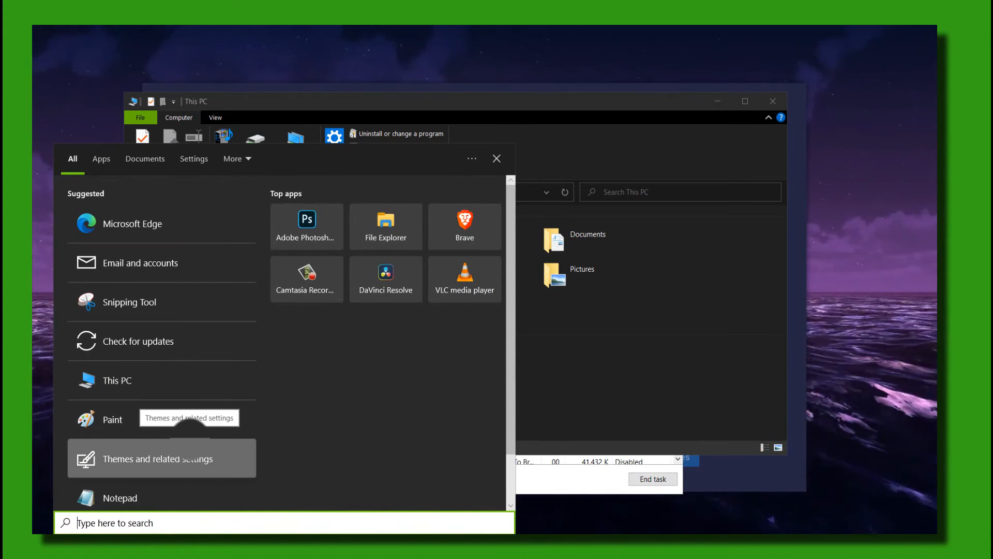
pyautogui.write('back')
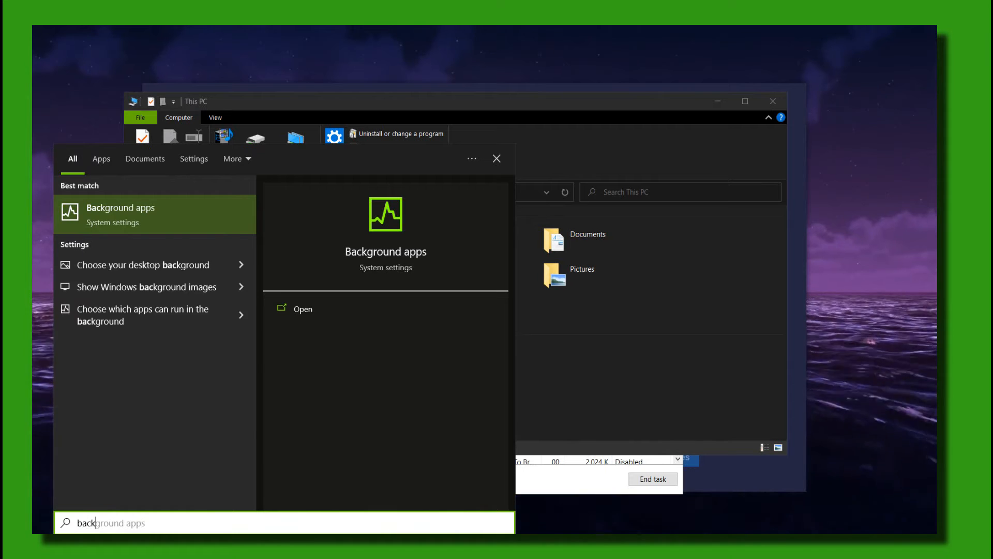
pyautogui.click(182, 217)
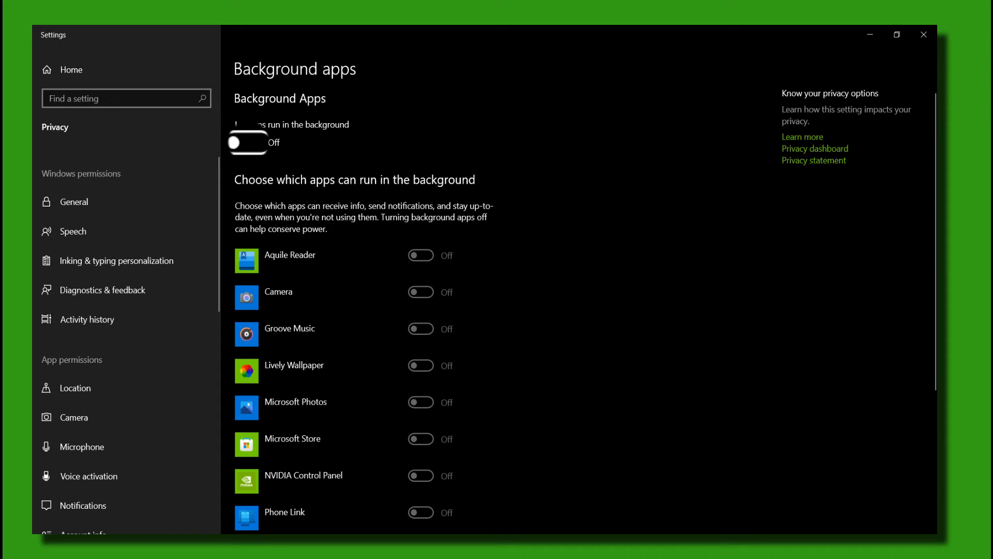
# Keep apps from running in the background by switching that permission off, and close the Settings and This PC windows.
pyautogui.click(248, 142)
pyautogui.click(249, 142)
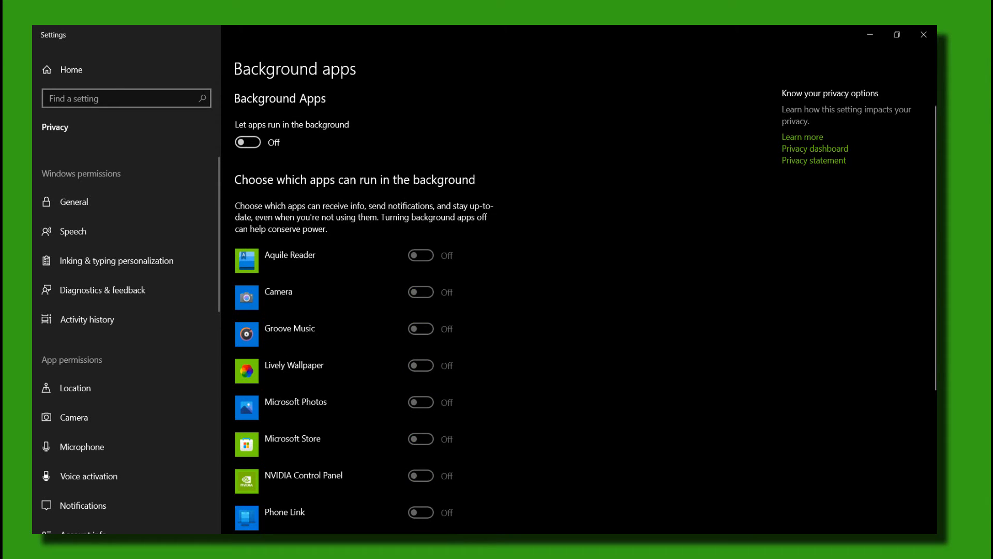
pyautogui.click(922, 41)
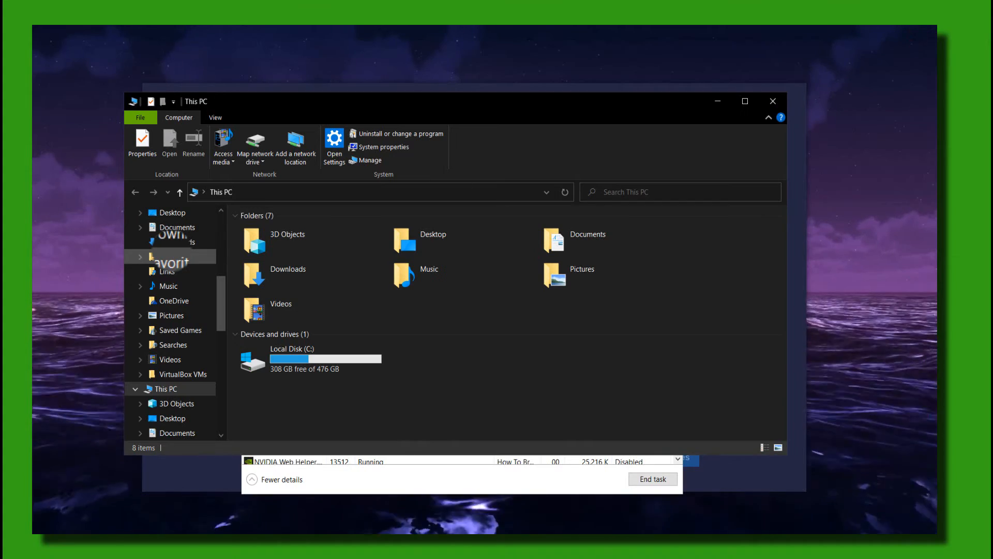
pyautogui.click(773, 101)
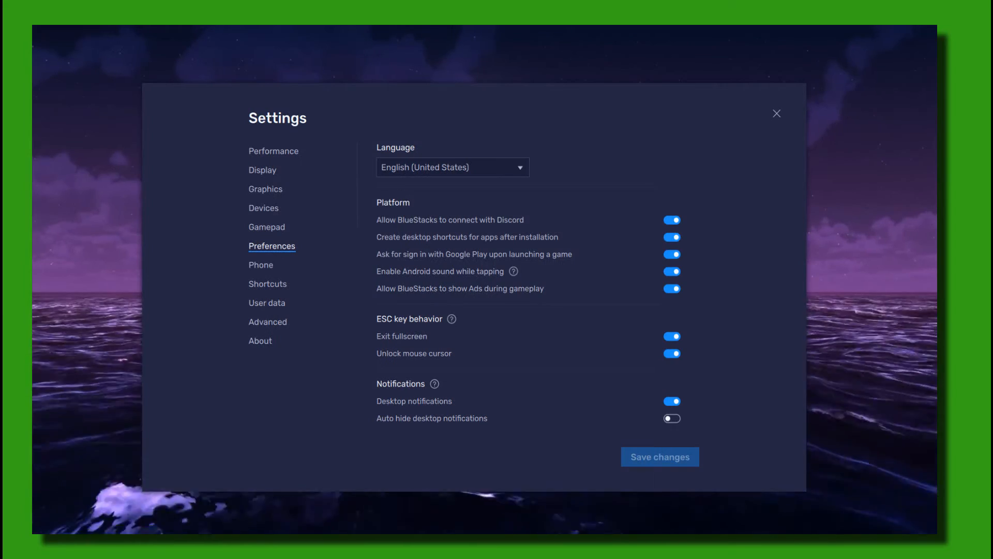
# Open Task Manager and check which actions, such as End task, are offered for the Camtasia Recorder and VirtualBox Virtual Machine processes.
pyautogui.rightClick(331, 533)
pyautogui.click(362, 485)
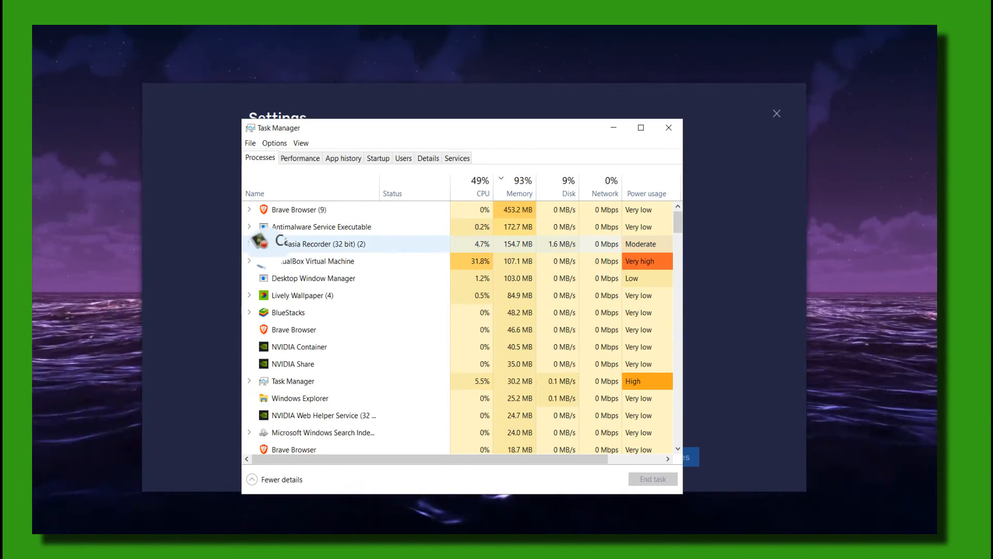
pyautogui.rightClick(292, 247)
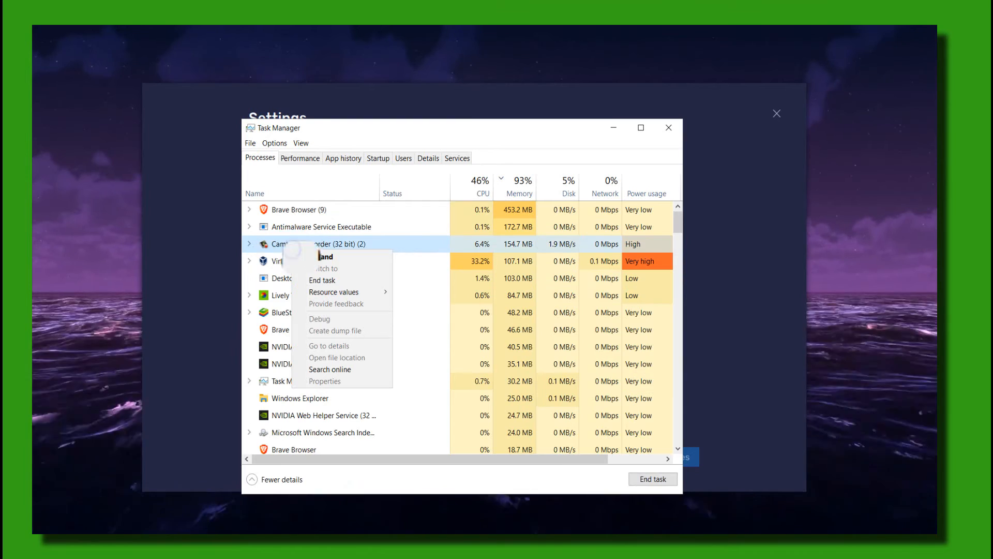
pyautogui.click(290, 281)
pyautogui.rightClick(323, 262)
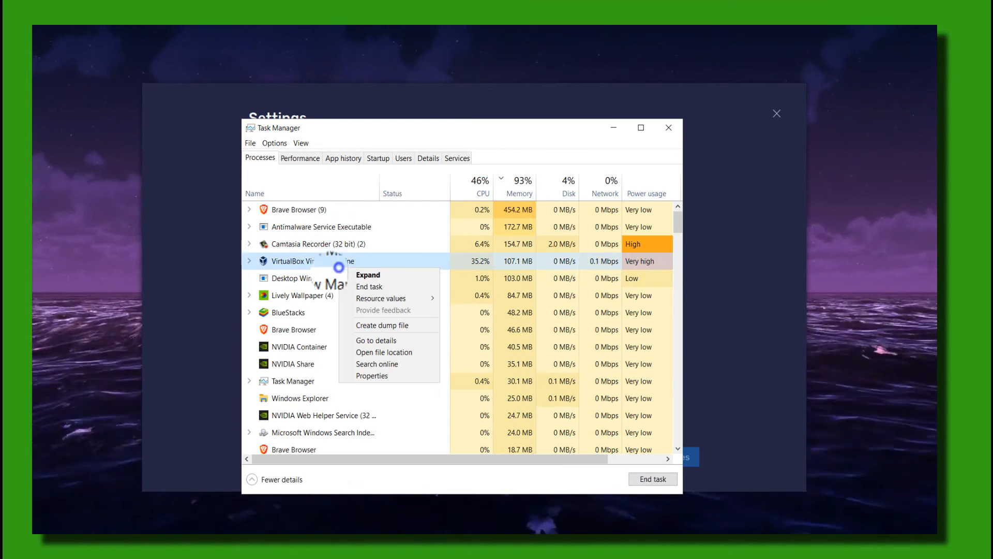
pyautogui.click(320, 269)
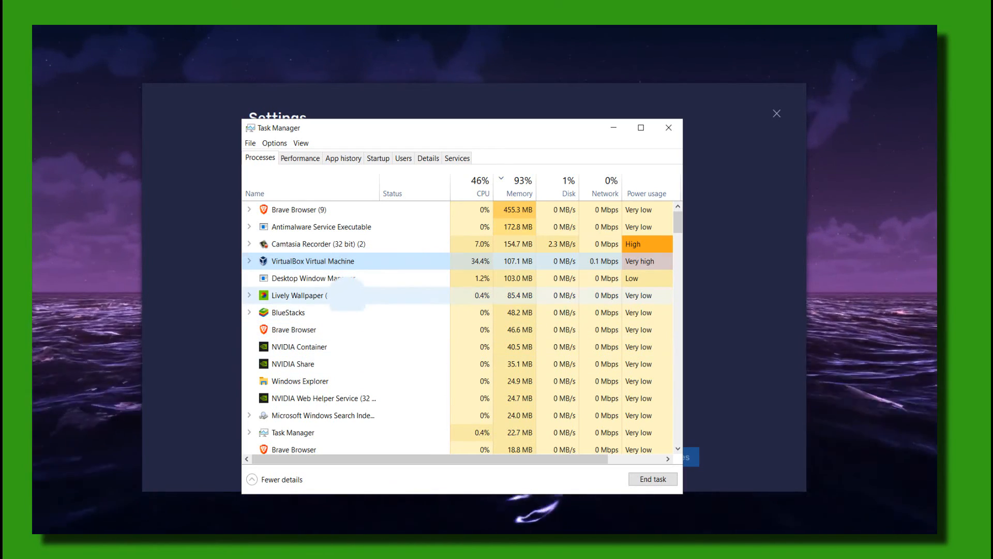
# Examine the running processes in Task Manager for unneeded programs that use memory, including the browser and NVIDIA entries.
pyautogui.click(304, 326)
pyautogui.click(304, 346)
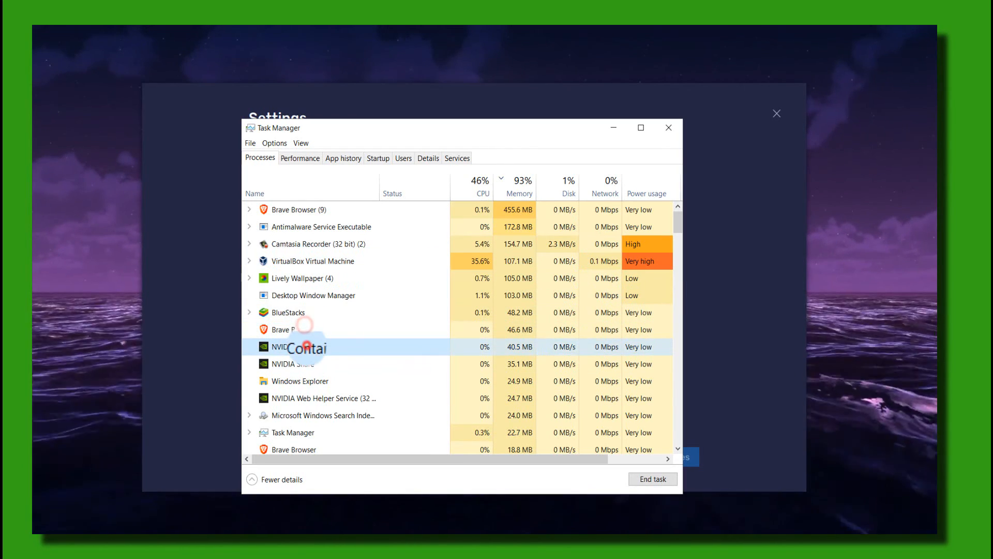
pyautogui.scroll(-2, 306, 321)
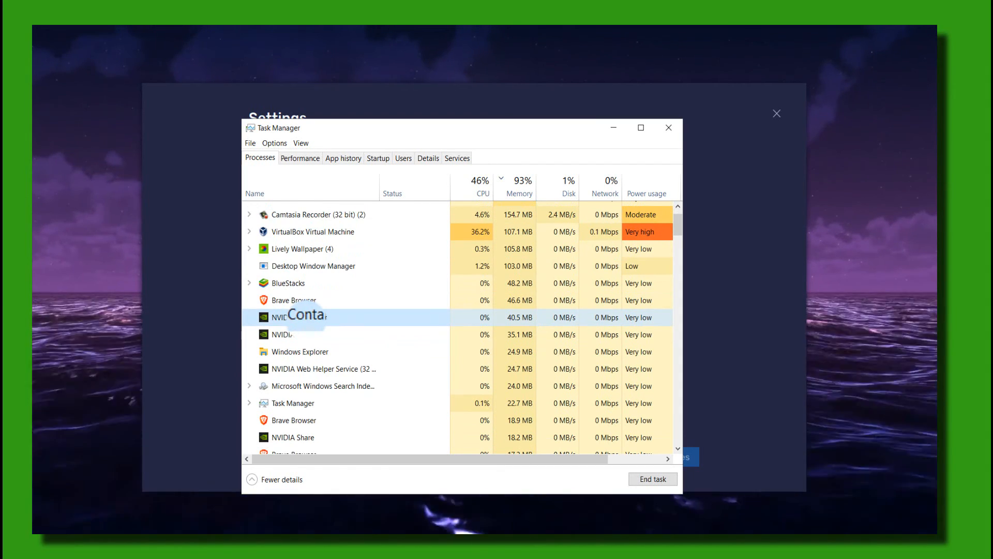
pyautogui.scroll(-2, 331, 321)
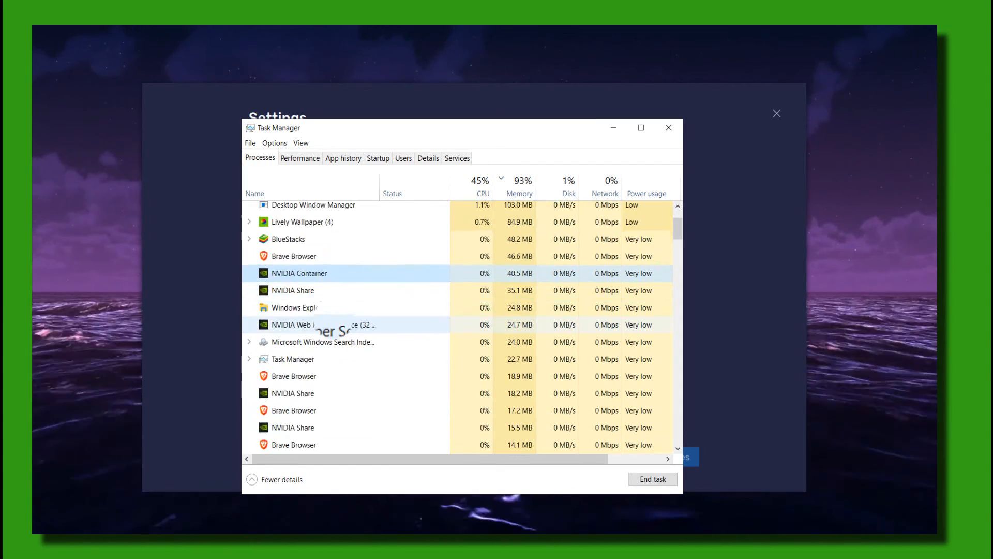
pyautogui.scroll(-1, 334, 315)
pyautogui.scroll(3, 335, 314)
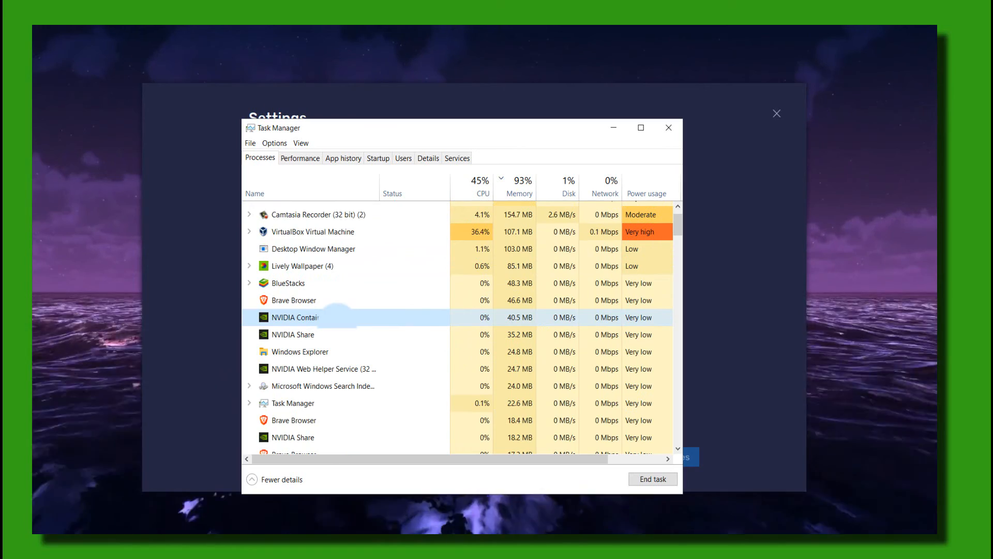
pyautogui.scroll(-1, 337, 317)
pyautogui.scroll(-3, 341, 317)
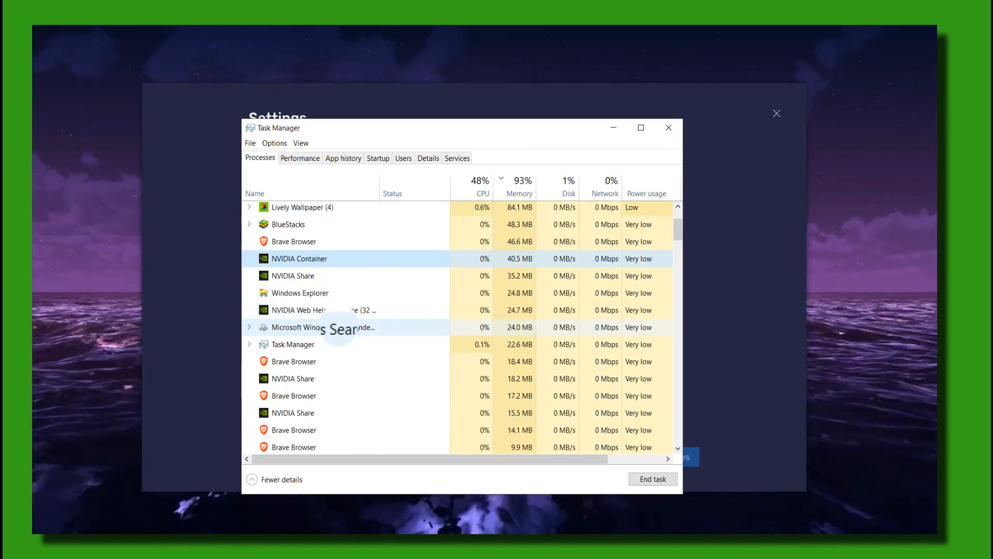
# Check the overall memory usage in Task Manager's performance view and close Task Manager.
pyautogui.scroll(3, 341, 319)
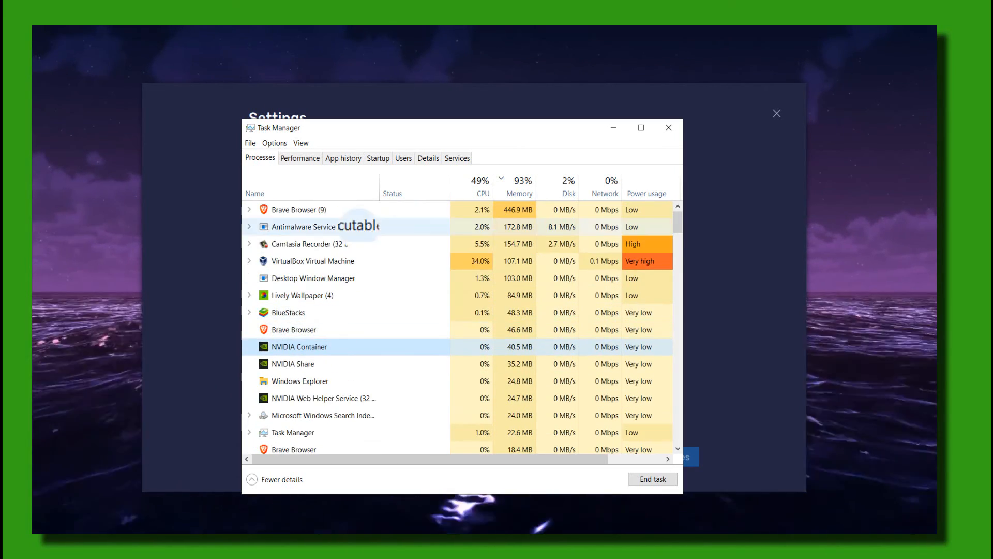
pyautogui.click(302, 157)
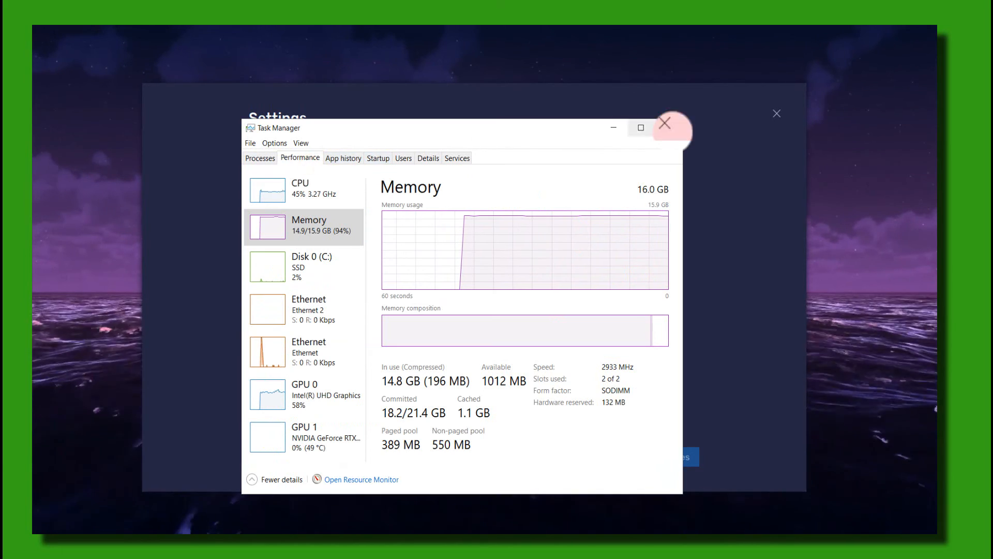
pyautogui.click(669, 127)
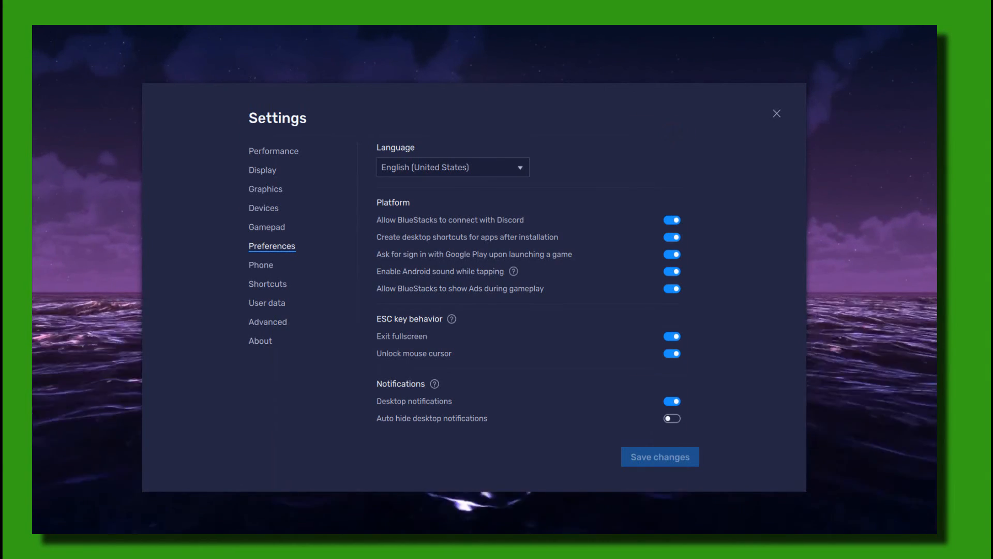